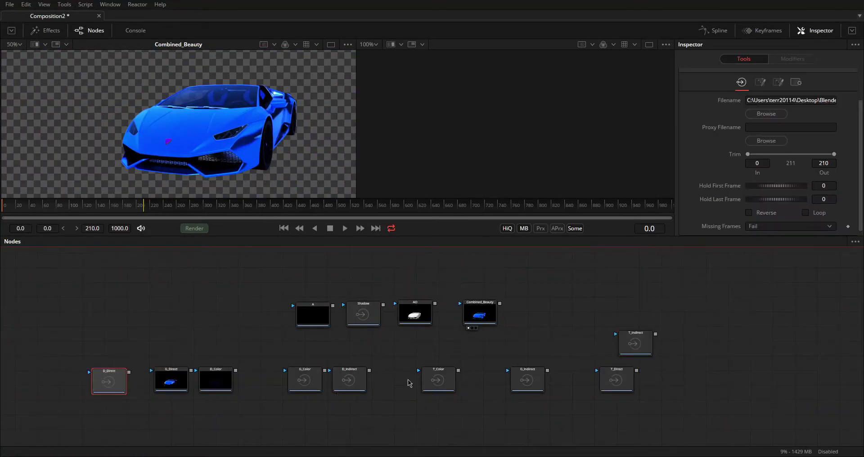
Group the diffuse, glossy and transmission pass loaders side by side in the node graph.
drag(349, 381, 89, 345)
drag(171, 381, 355, 382)
drag(518, 378, 434, 364)
ctrl+scroll(130, 367, up, 2)
middle_drag(131, 367, 274, 337)
drag(153, 305, 270, 373)
drag(470, 343, 432, 337)
ctrl+scroll(372, 314, down, 1)
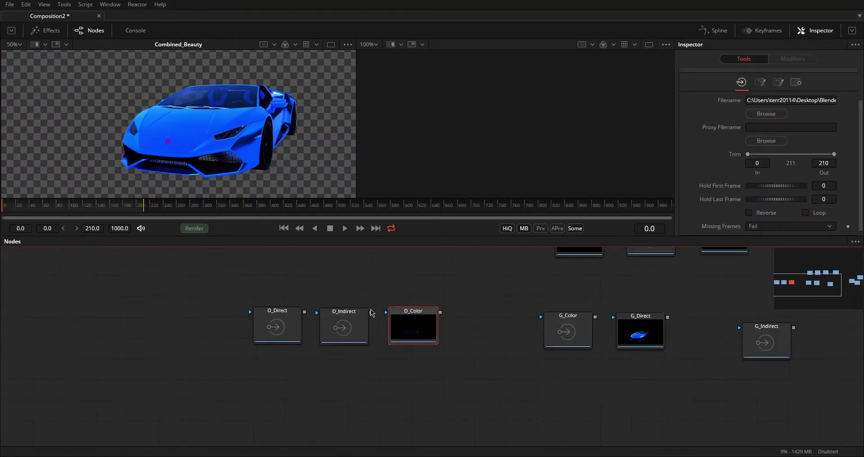
Merge the D_Direct, D_Indirect and D_Color passes with Merge nodes and change the merge's apply mode.
drag(371, 313, 305, 312)
drag(410, 314, 315, 383)
click(282, 331)
drag(348, 334, 343, 331)
drag(471, 327, 408, 325)
drag(435, 310, 339, 381)
drag(312, 380, 312, 390)
click(791, 139)
click(762, 149)
Combine the glossy passes with the diffuse result through Merge nodes and preview the merged image in the first viewer.
click(339, 325)
key(1)
drag(397, 387, 389, 388)
key(1)
click(791, 139)
drag(407, 323, 405, 324)
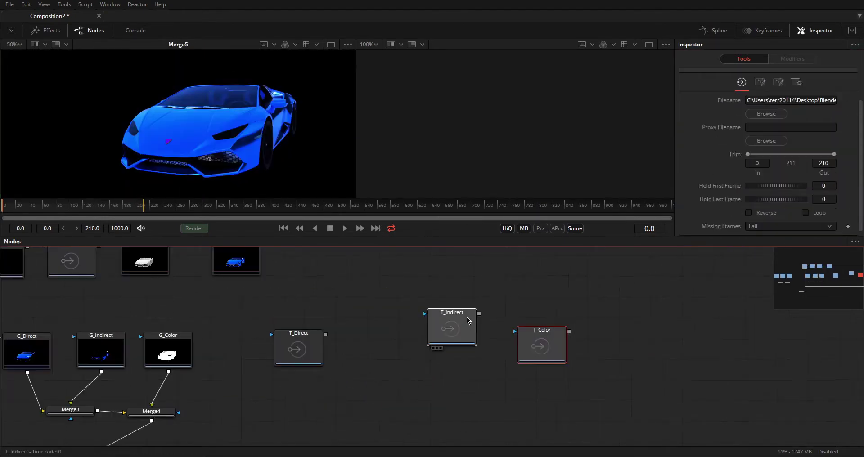
Merge the T_Direct, T_Indirect and T_Color passes and change the merge's apply mode.
drag(293, 367, 396, 399)
drag(584, 318, 423, 404)
click(791, 139)
click(783, 148)
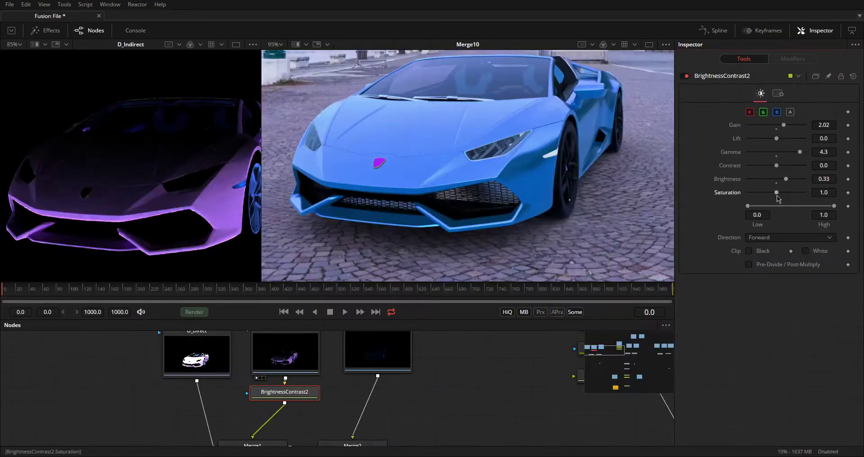
Add a Color Corrector node after BrightnessContrast2 on the D_Indirect branch and show its settings.
key(ctrl+space)
key(Return)
key(2)
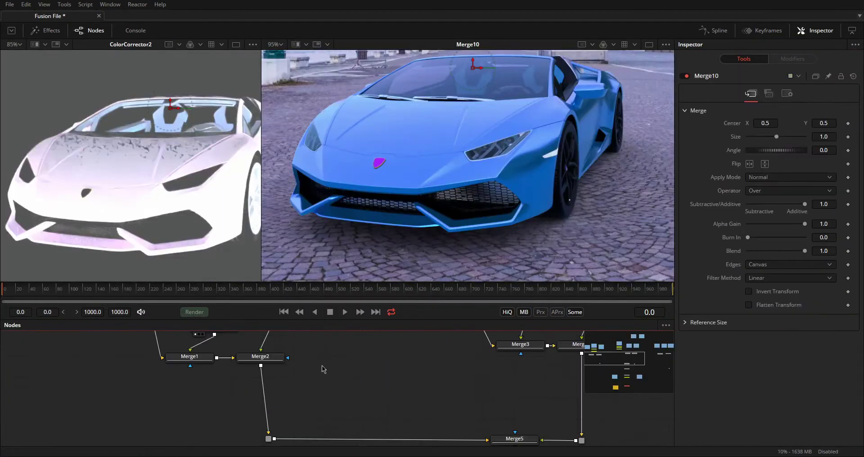
click(237, 393)
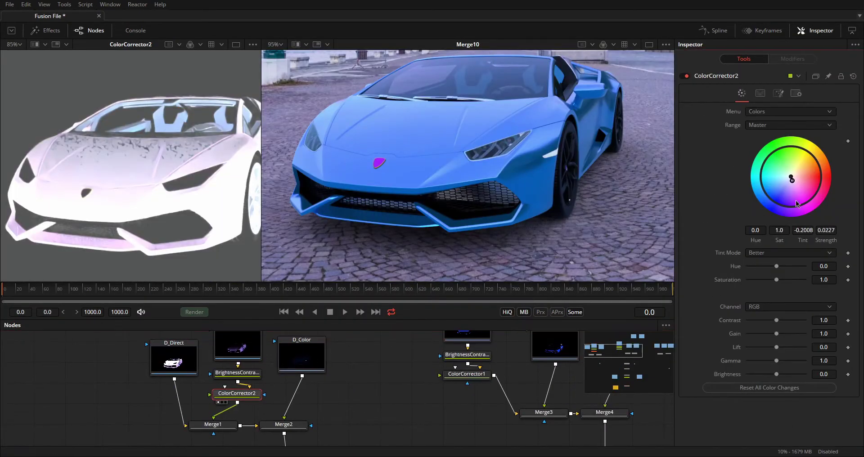
Set the color corrector's range to Shadows, tint it toward magenta at strength 0.0972 and raise the gain.
click(791, 125)
click(783, 135)
drag(791, 178, 793, 185)
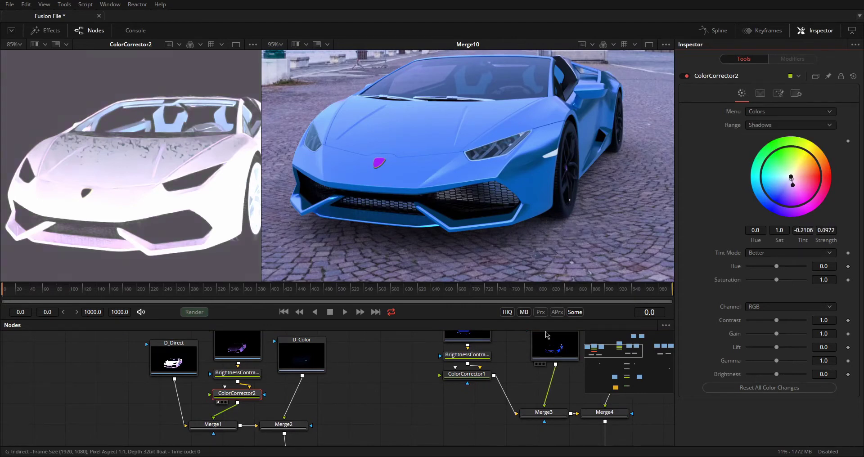
drag(776, 334, 793, 334)
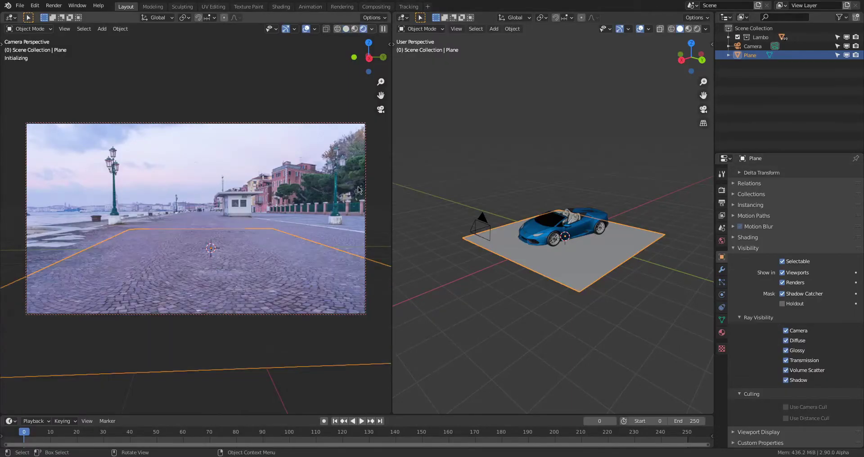
Switch to Blender and save the scene as Blend File.blend.
key(ctrl+s)
click(396, 121)
click(617, 408)
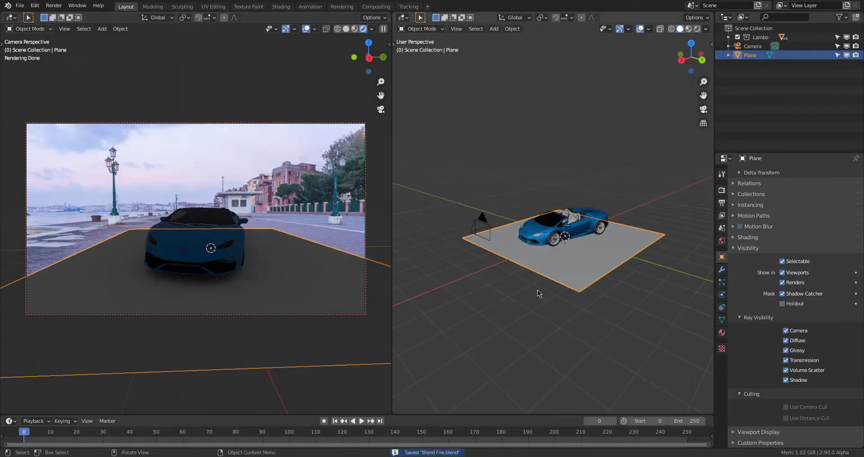
Make the render film transparent so the backplate shows through the shadow-catcher plane.
click(722, 190)
scroll(747, 316, down, 3)
click(747, 369)
Assign an Environment Texture to the world background color and load the HDR image into it.
click(722, 241)
click(784, 226)
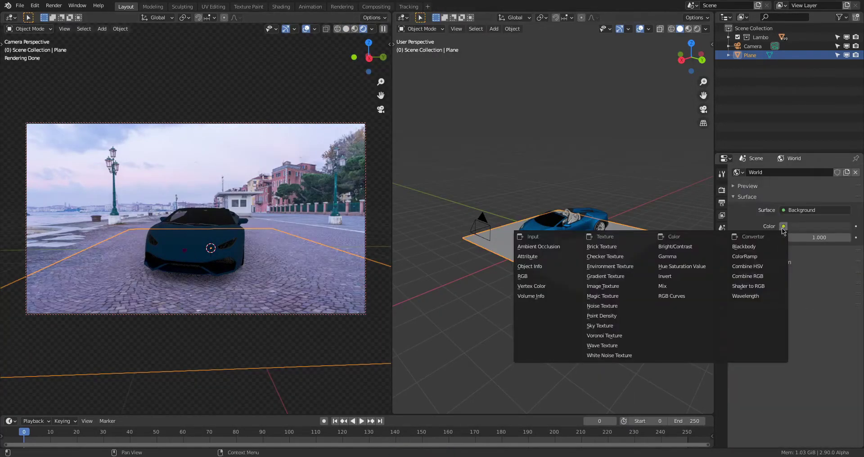
click(631, 266)
click(836, 238)
click(532, 122)
click(594, 409)
Switch the camera viewport to solid shading and the perspective viewport to material preview.
middle_drag(535, 250, 581, 233)
click(347, 29)
click(689, 29)
click(604, 193)
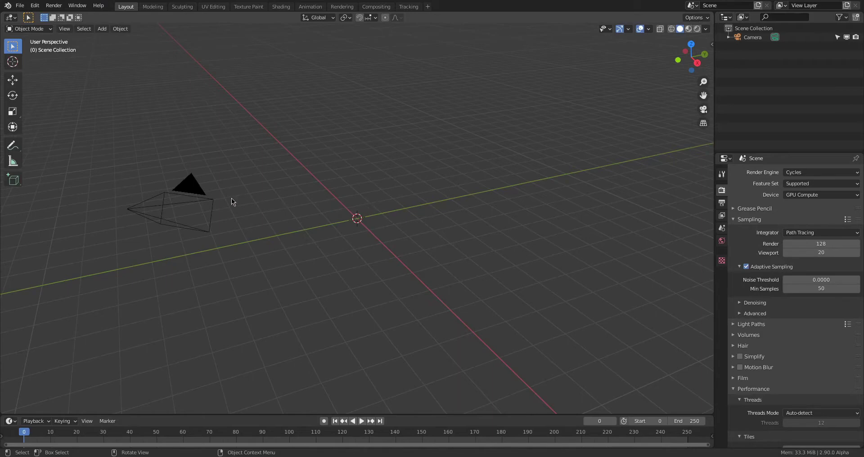
Select the camera, enable its background images and add an empty image slot.
click(195, 180)
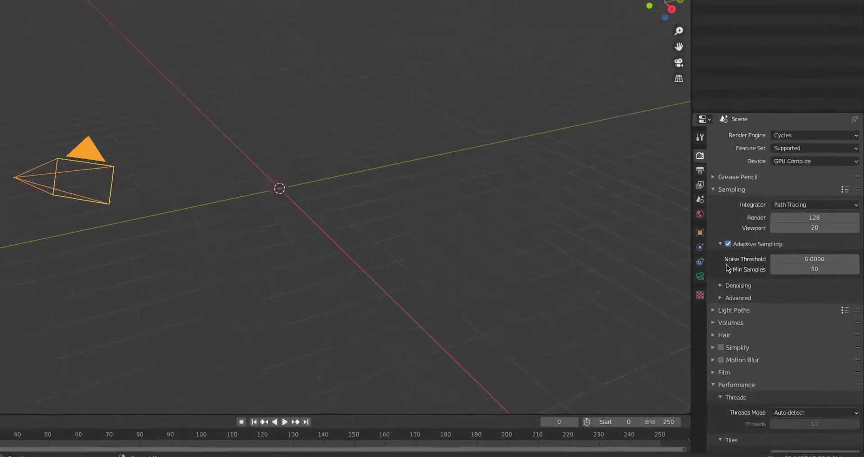
click(723, 294)
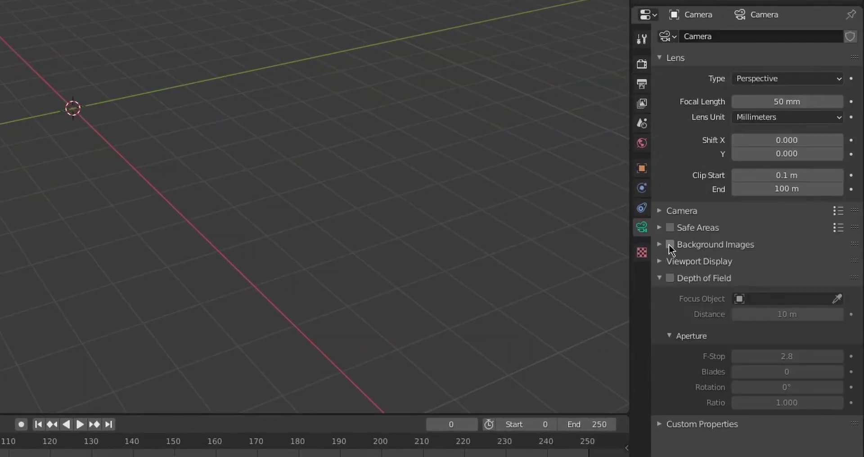
click(670, 246)
click(660, 244)
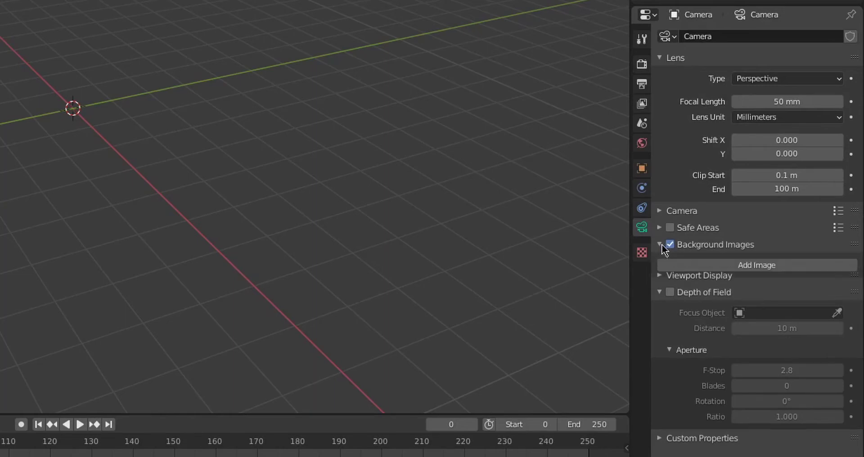
click(704, 267)
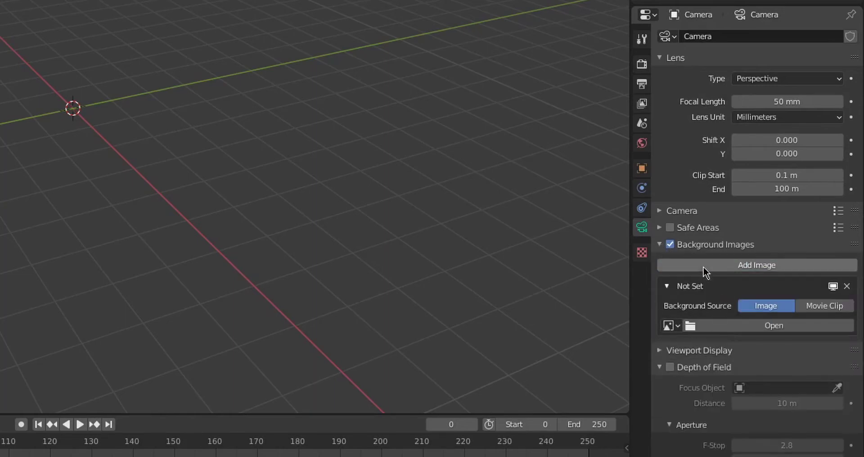
Load backplate.jpg from the Blender + Fusion folder as the camera's background image.
click(725, 328)
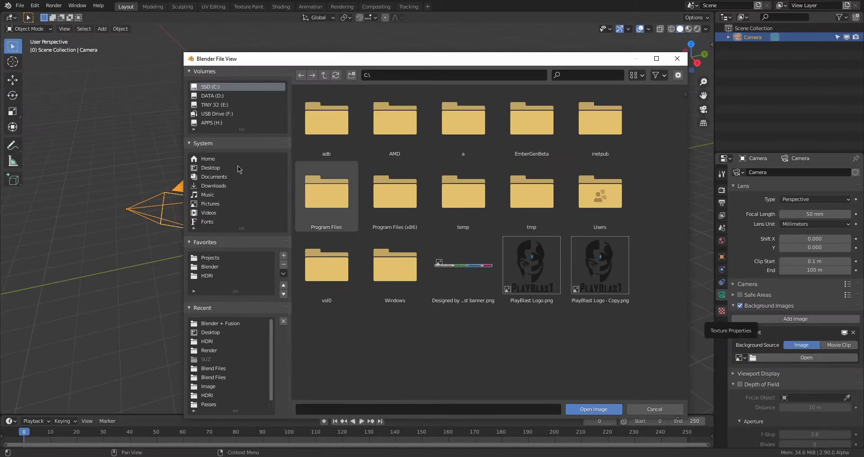
click(219, 323)
click(450, 127)
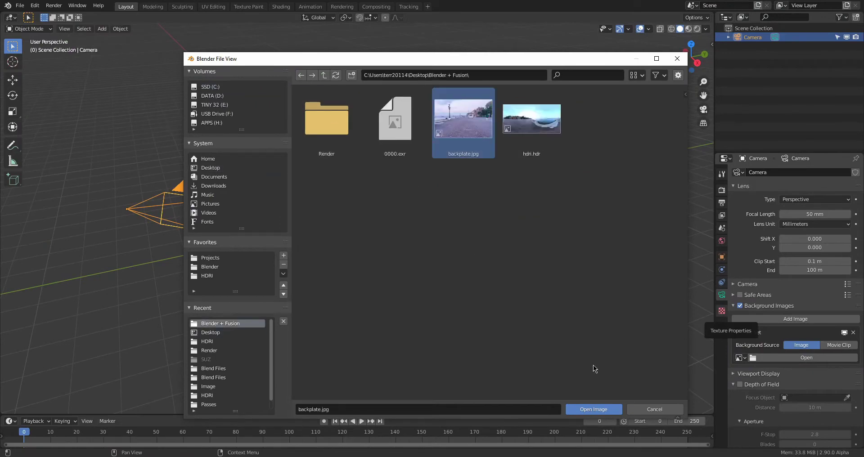
click(594, 410)
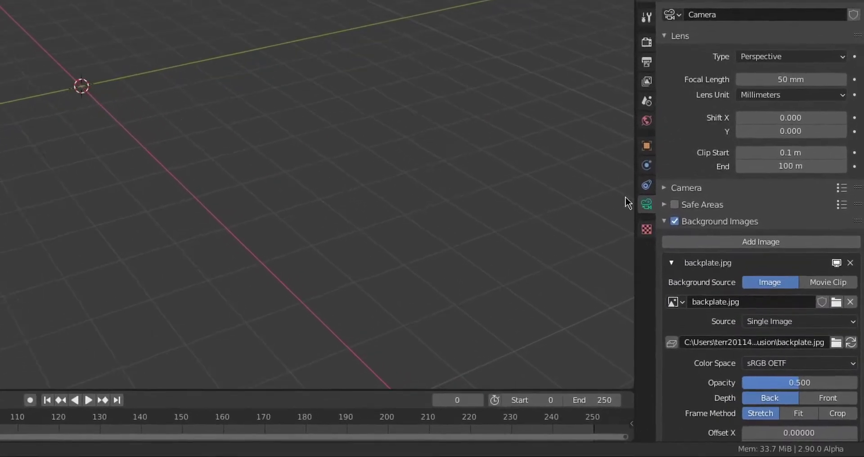
Raise the backplate's opacity to 1.000 and look through the camera.
drag(816, 410, 836, 410)
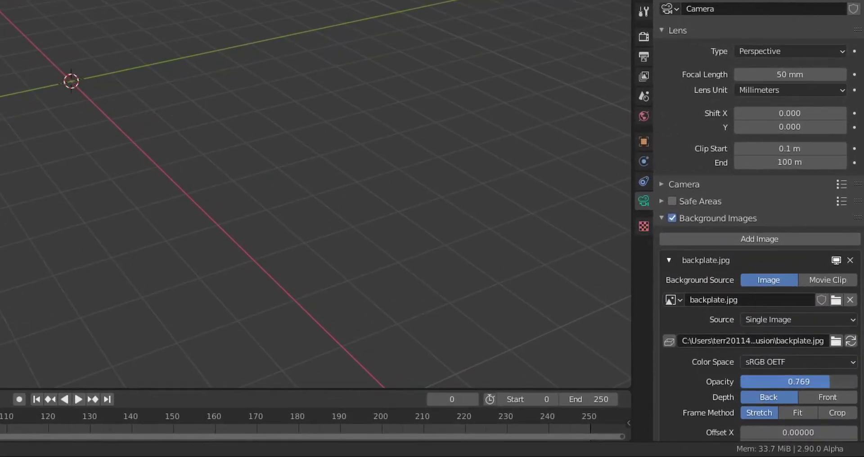
drag(830, 381, 858, 382)
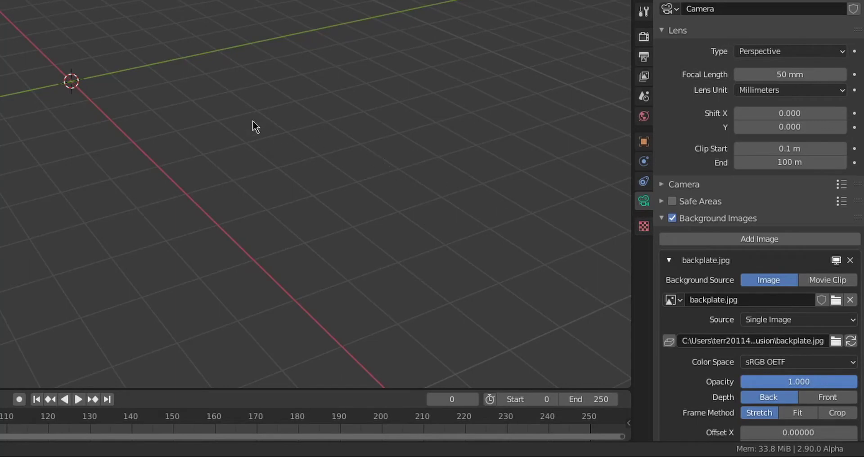
key(KP_0)
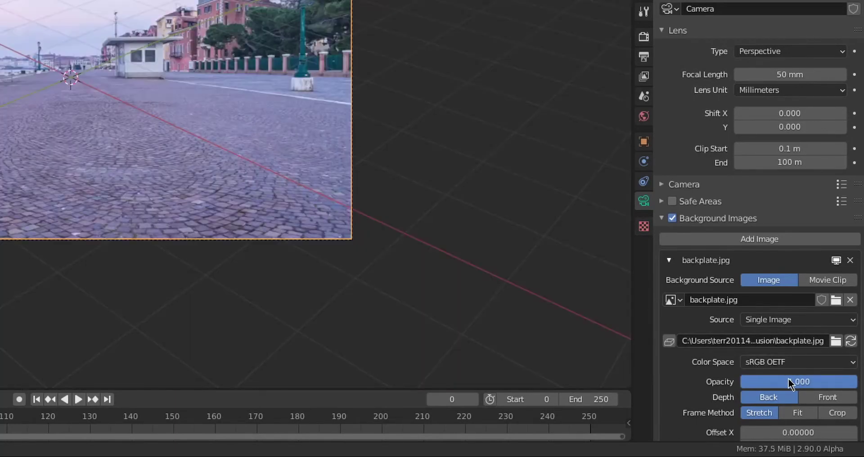
mouse_move(788, 382)
mouse_down()
mouse_move(759, 382)
mouse_move(788, 382)
mouse_up()
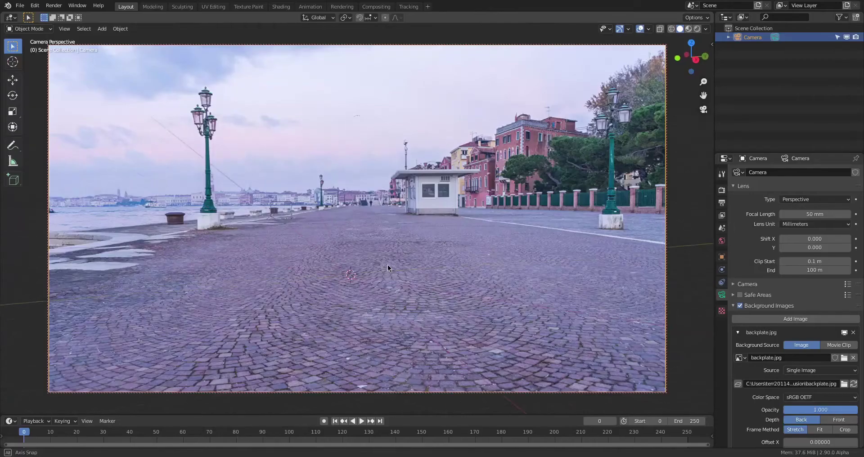
Add a mesh plane at the scene origin to serve as the ground reference.
middle_drag(388, 265, 355, 256)
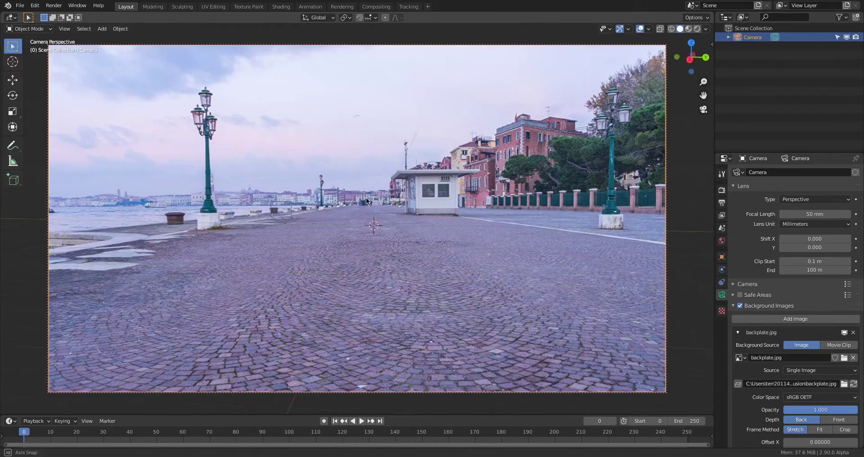
key(shift+a)
mouse_move(348, 88)
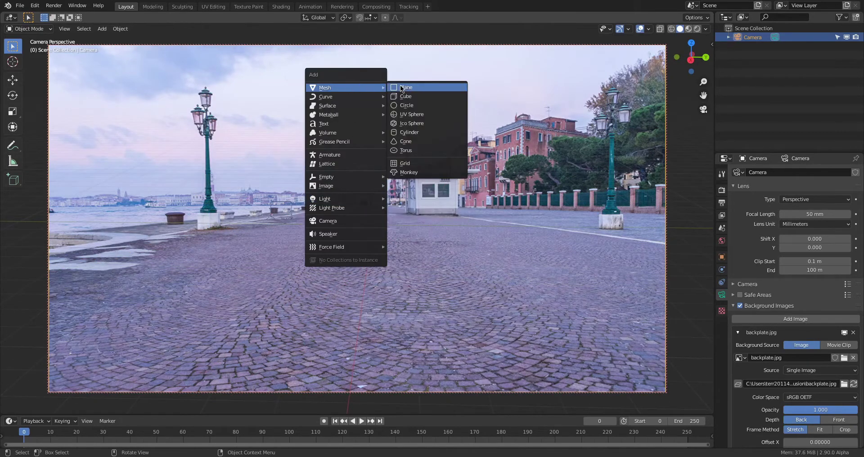
click(408, 88)
middle_drag(390, 204, 374, 212)
Scale the plane up uniformly until it covers the middle of the paved square.
key(s)
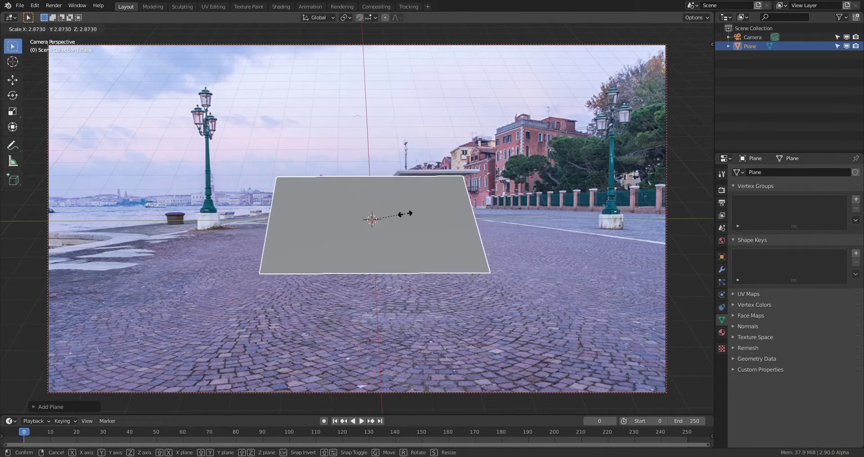
key(Escape)
key(s)
click(518, 226)
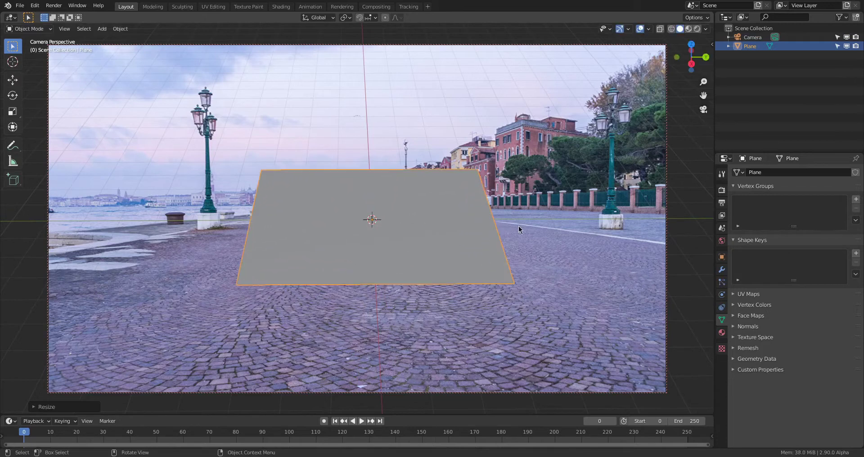
Display the scene in wireframe and tilt the camera so the plane lies flat on the cobblestones.
mouse_move(433, 223)
middle_down()
mouse_move(431, 200)
mouse_move(420, 210)
mouse_move(386, 210)
mouse_move(390, 224)
middle_up()
key(z)
click(368, 206)
scroll(386, 210, up, 3)
scroll(388, 206, down, 1)
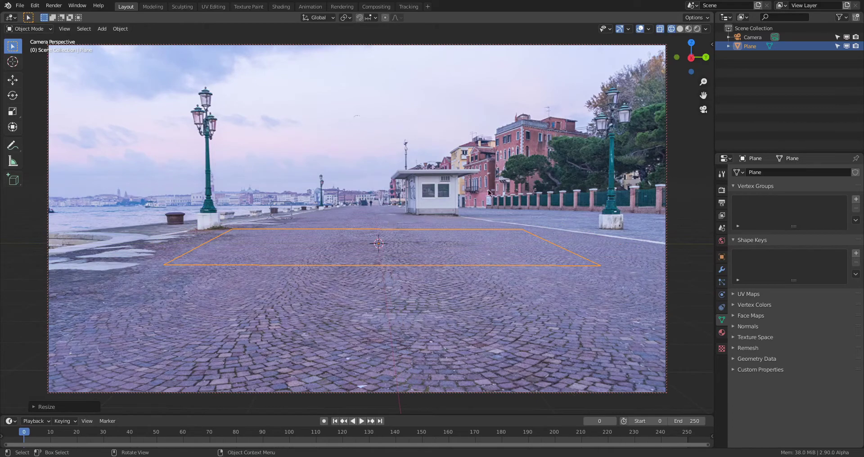
Select the camera and try out shorter focal lengths to compare the plane's perspective with the backplate.
click(751, 37)
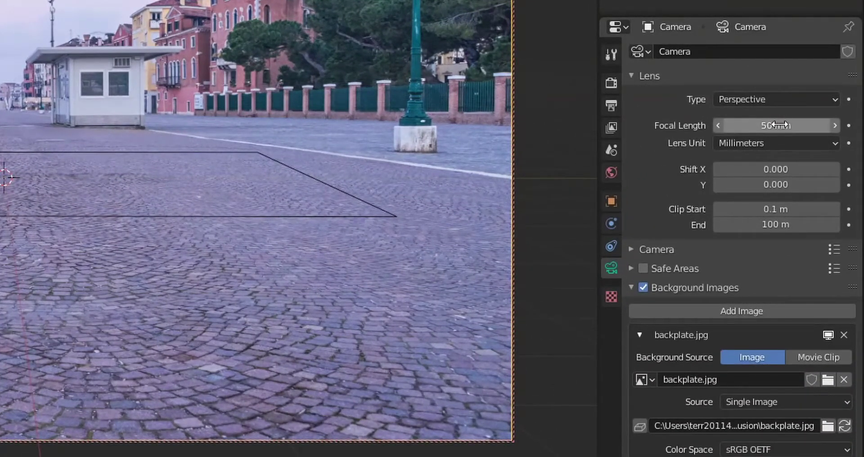
drag(775, 125, 739, 126)
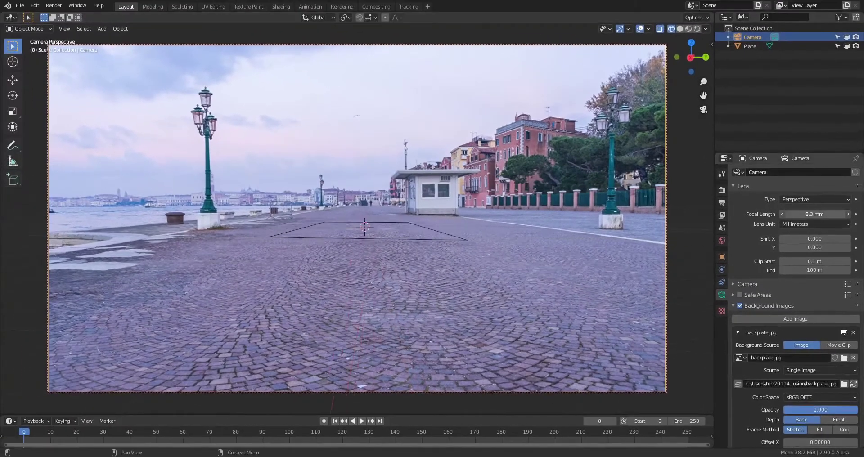
drag(806, 215, 816, 215)
scroll(509, 220, up, 1)
middle_drag(383, 233, 388, 235)
mouse_move(816, 214)
mouse_down()
mouse_move(807, 214)
mouse_move(828, 214)
mouse_up()
Set the camera's focal length to 50 mm and move the camera back from the plane.
click(812, 211)
text(50)
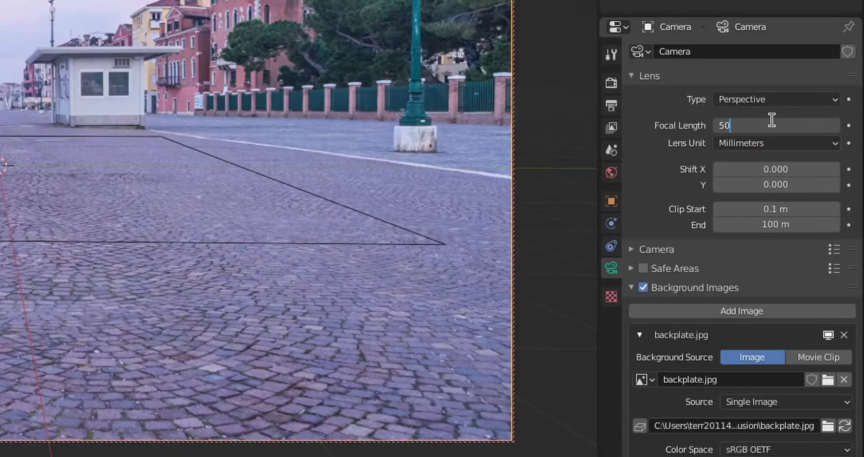
key(Return)
scroll(798, 100, down, 2)
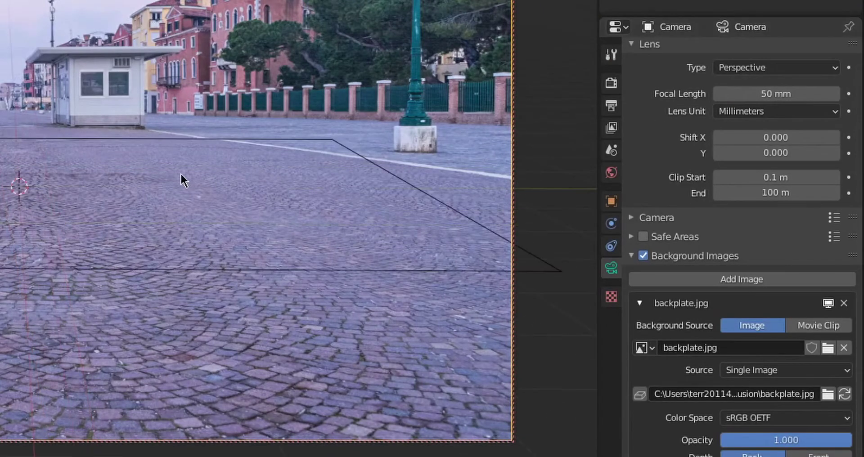
scroll(170, 172, down, 1)
Set the camera's focal length to 18 mm and move the camera closer to the plane.
click(784, 92)
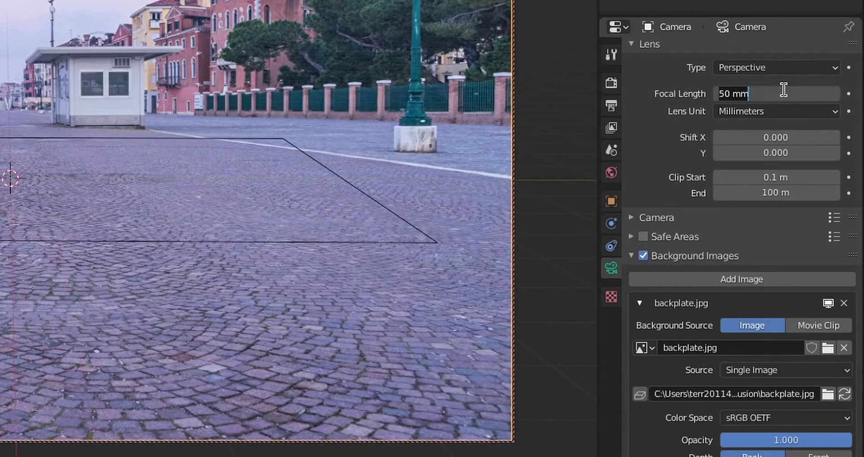
text(18)
key(Return)
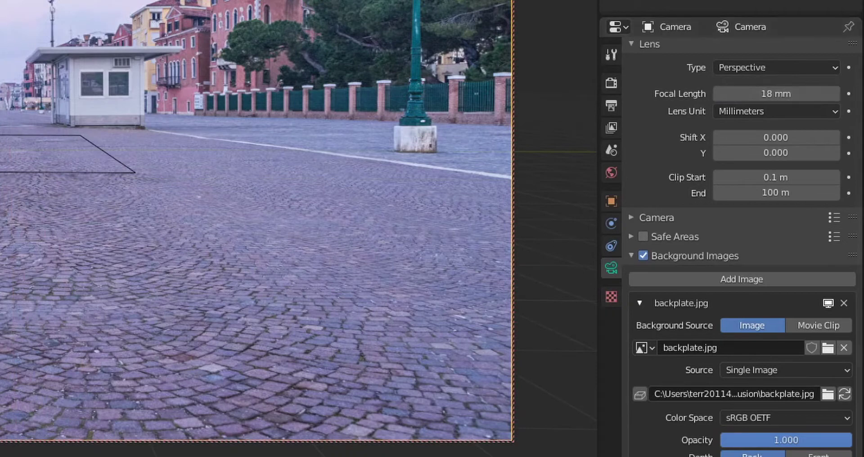
scroll(112, 101, up, 4)
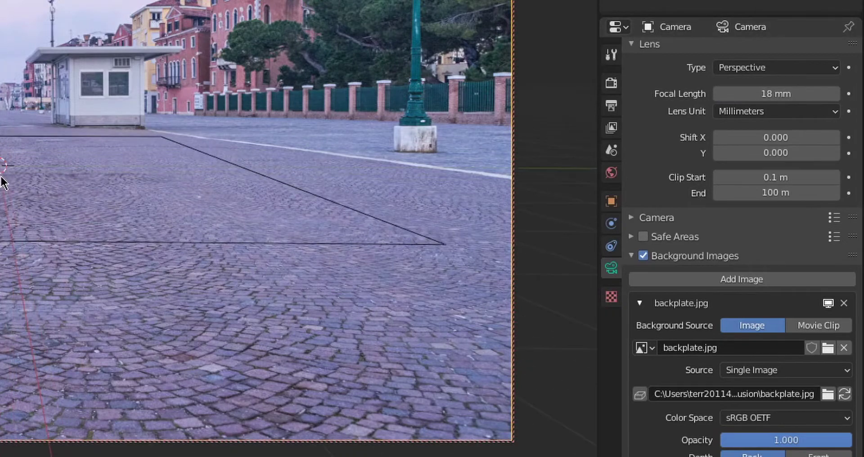
Switch the viewport to solid shading and append the Lambo collection from Lambo Model.blend in the Blender + Fusion folder.
key(z)
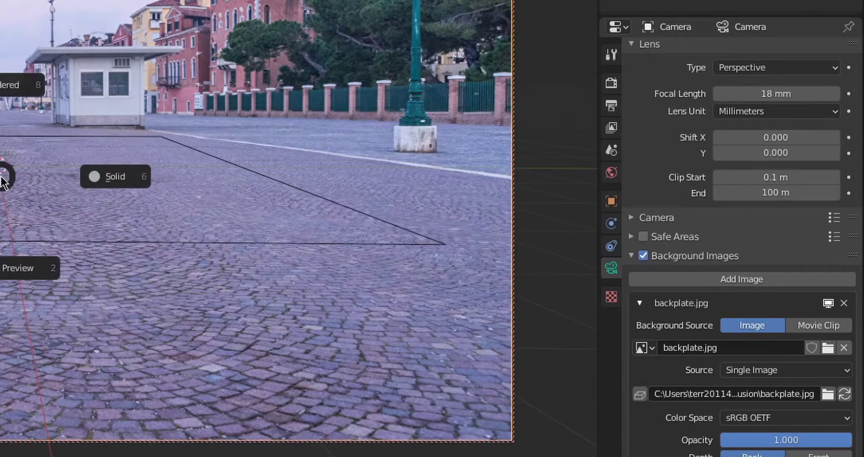
click(115, 176)
key(q)
mouse_move(351, 148)
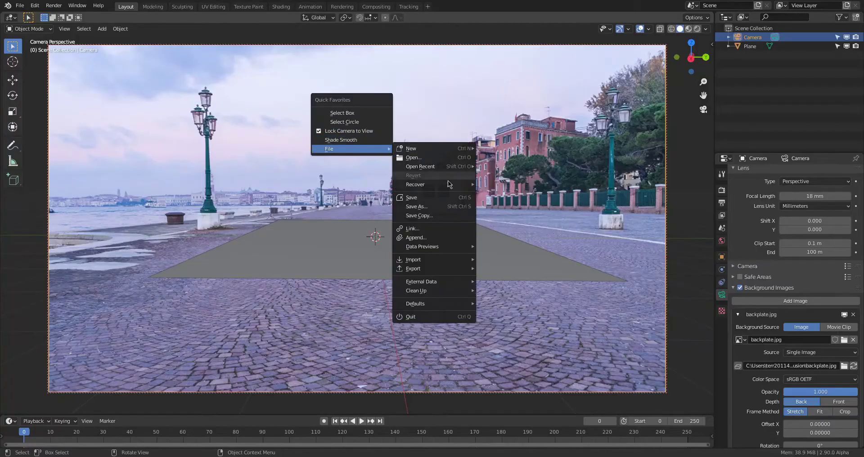
click(434, 238)
click(211, 167)
double_click(328, 134)
double_click(464, 122)
double_click(538, 123)
click(395, 121)
click(595, 409)
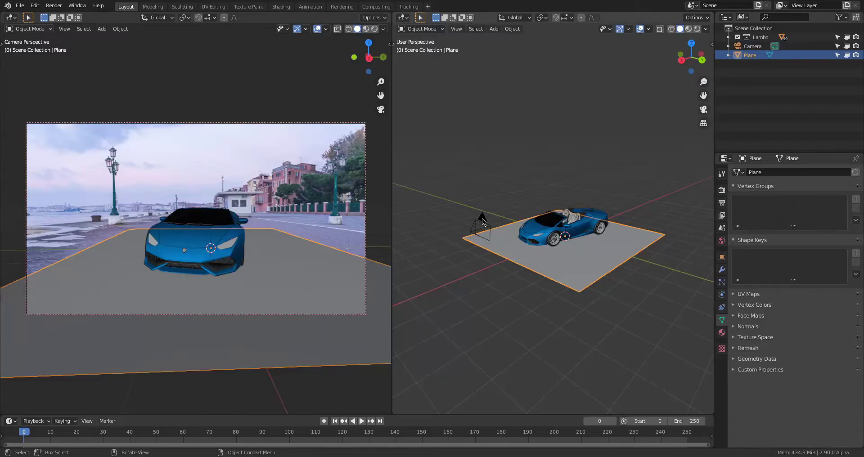
Select the ground plane and choose Cycles as the render engine.
click(482, 218)
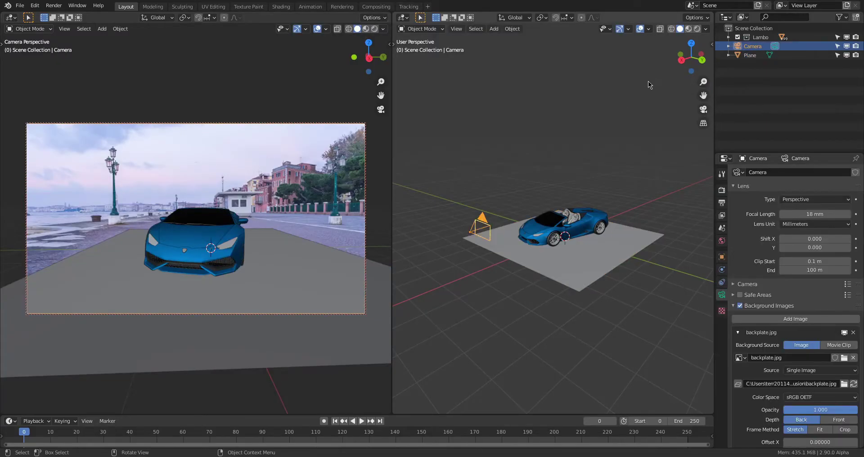
click(598, 264)
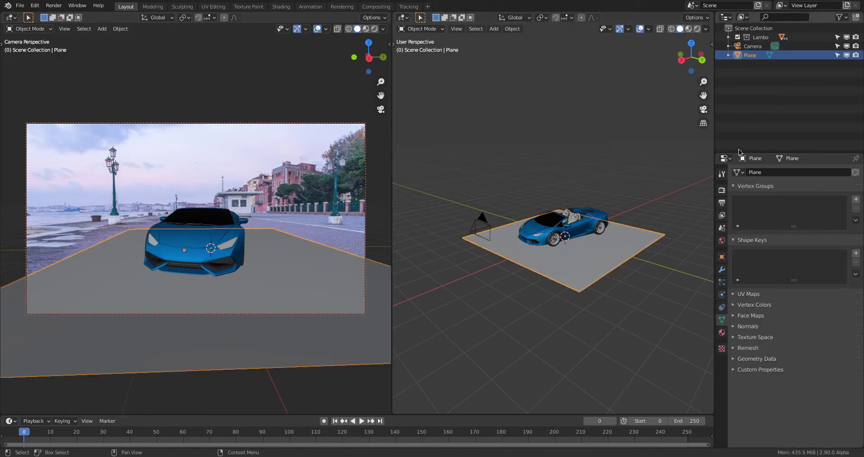
click(722, 190)
click(817, 173)
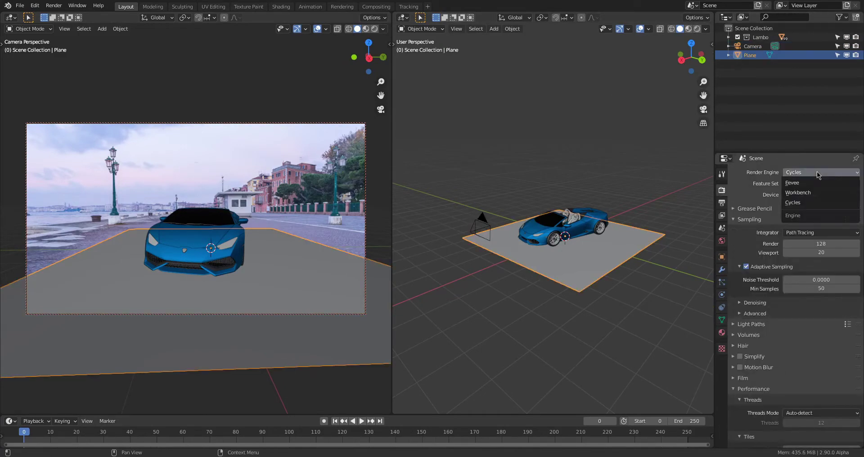
click(794, 203)
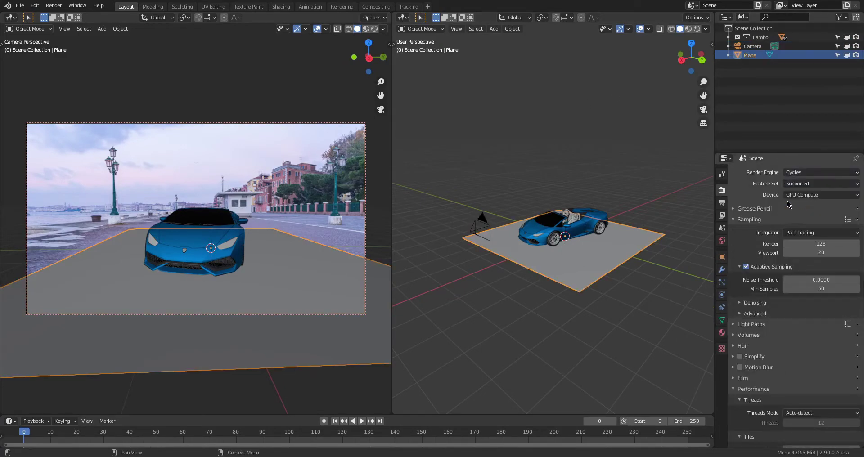
Make the ground plane a shadow catcher and show the camera view in rendered shading.
click(722, 257)
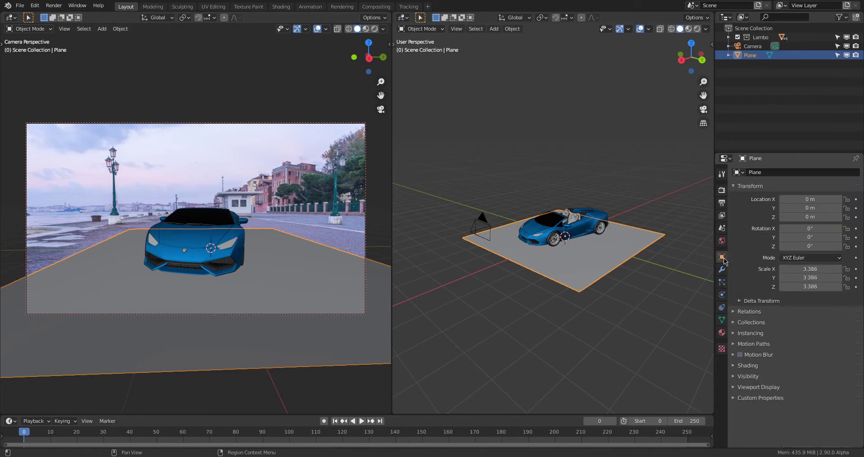
click(735, 378)
scroll(774, 365, down, 7)
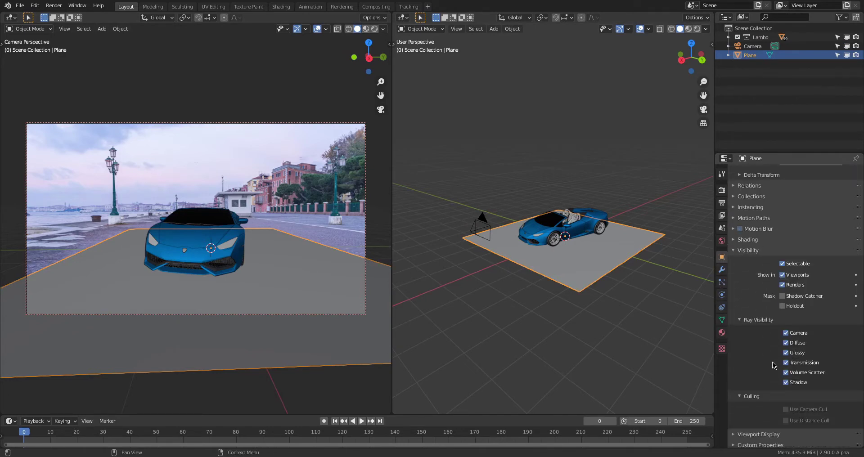
scroll(774, 365, down, 1)
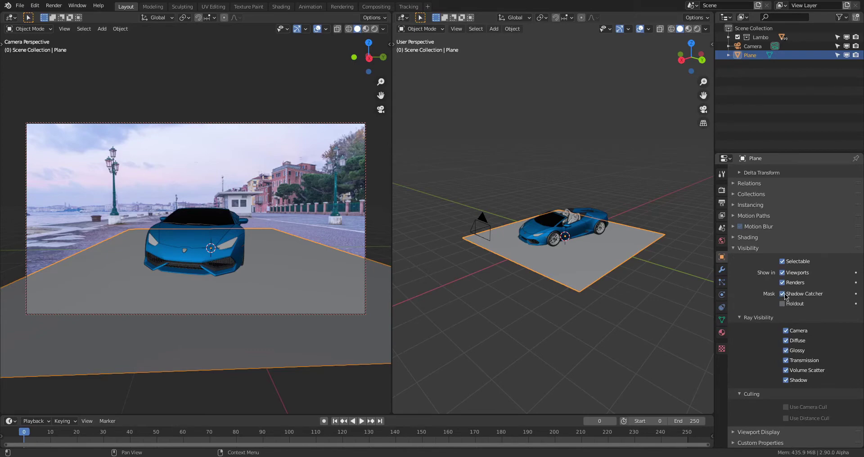
key(shift+z)
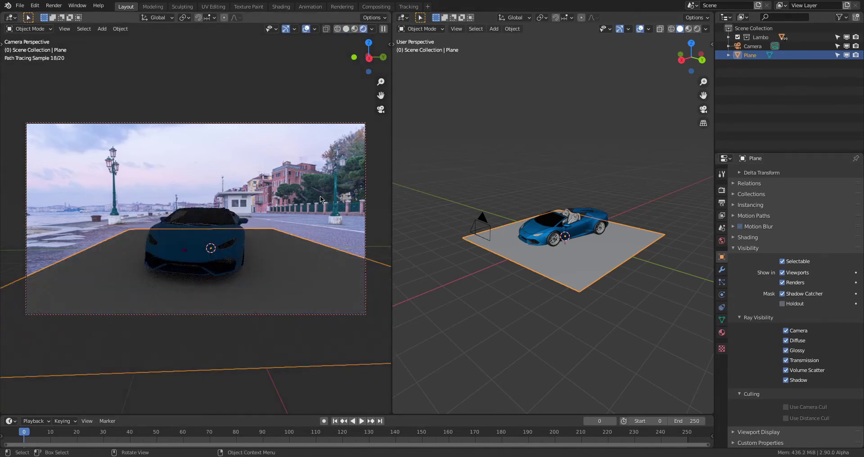
key(ctrl+s)
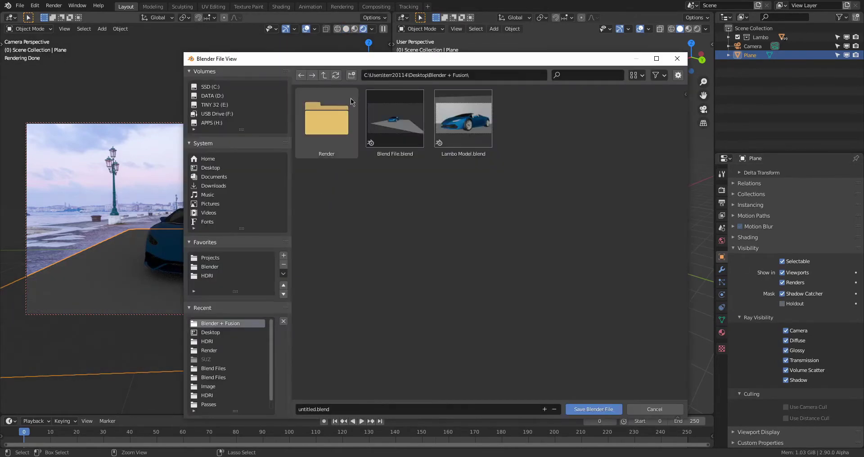
key(Escape)
Enable a transparent film background in the render settings.
click(722, 190)
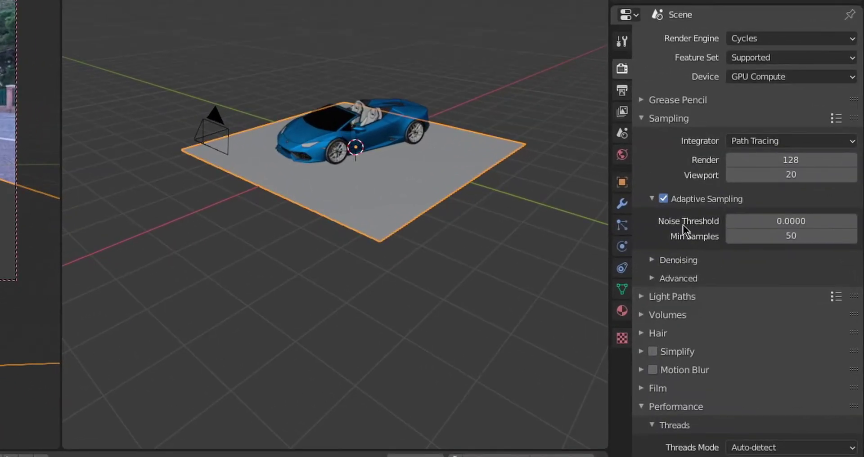
scroll(653, 356, down, 3)
click(644, 329)
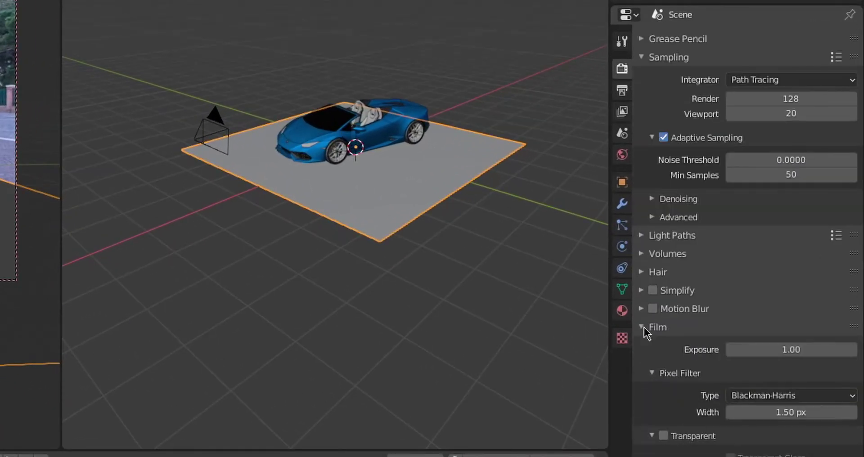
scroll(646, 335, down, 3)
click(663, 375)
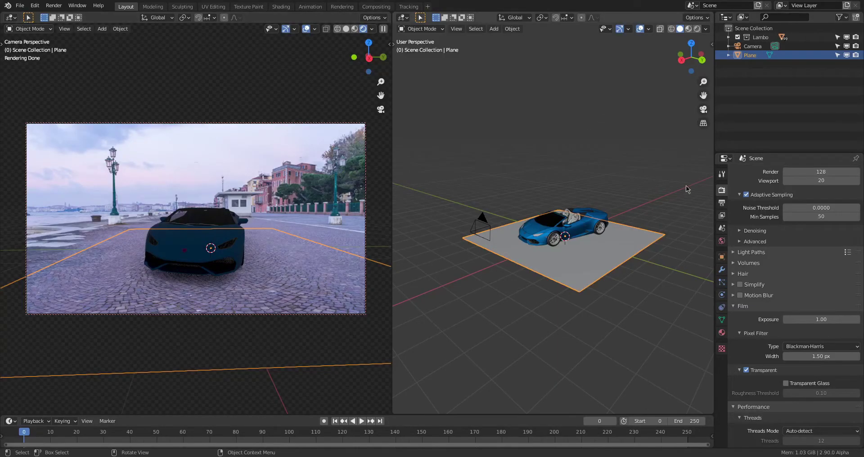
Use an Environment Texture for the world color and load hdri.hdr into it.
click(722, 242)
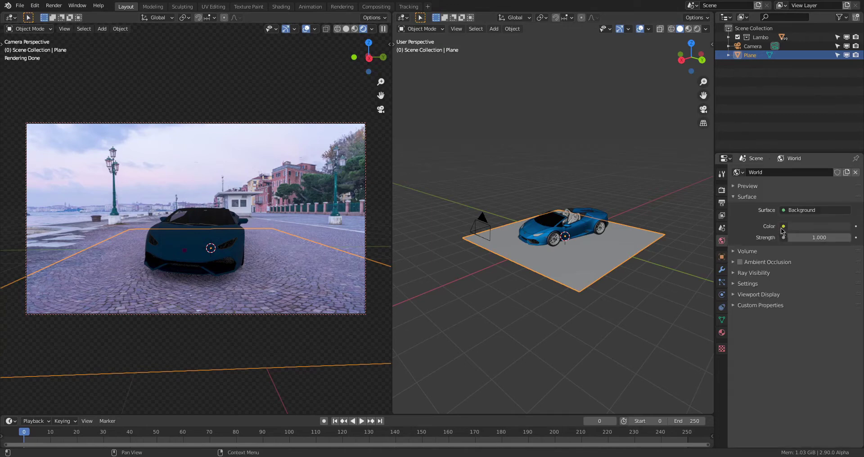
click(783, 227)
click(596, 276)
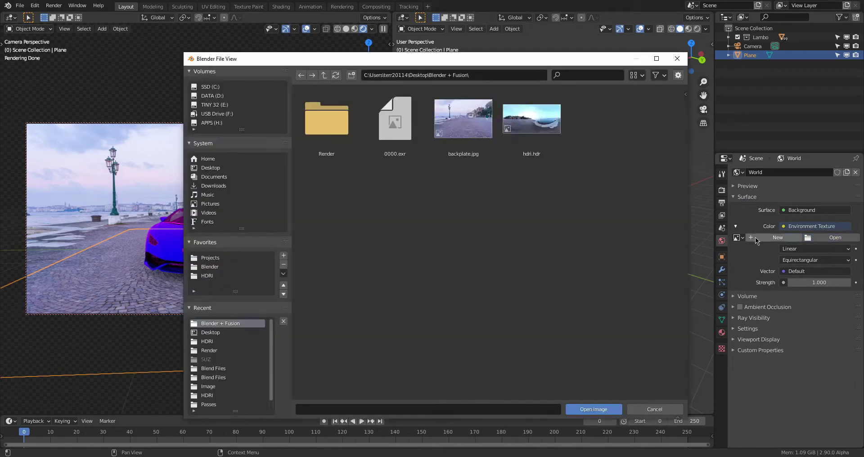
click(833, 237)
click(522, 115)
click(594, 409)
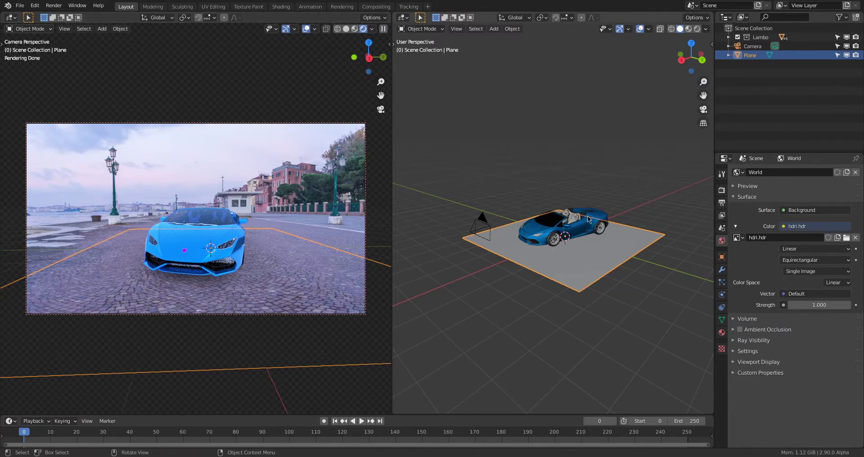
Return the camera view to solid shading, deselect the plane and show the perspective view in rendered shading.
middle_drag(590, 225, 591, 238)
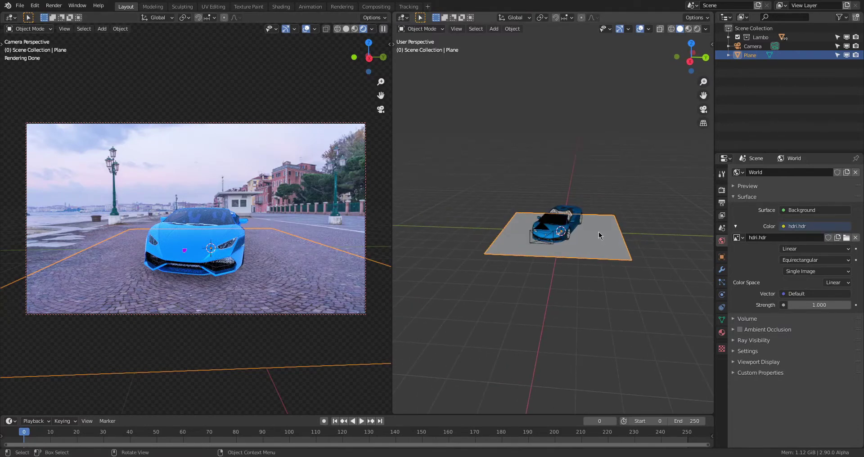
click(346, 28)
click(688, 29)
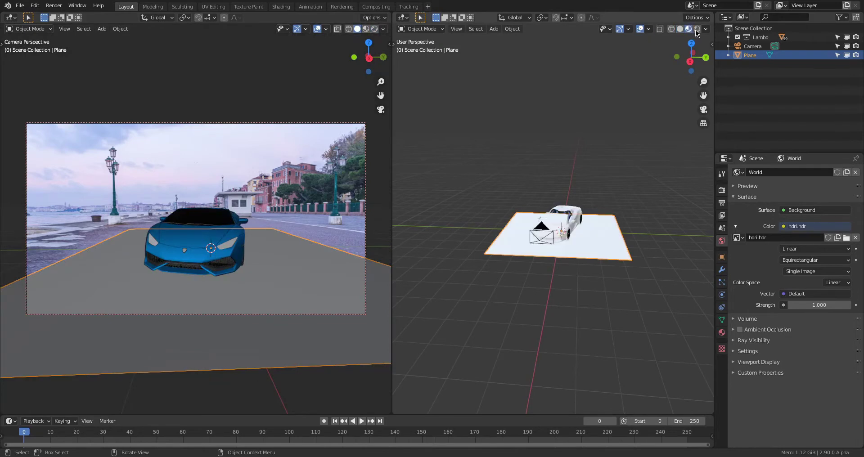
click(682, 81)
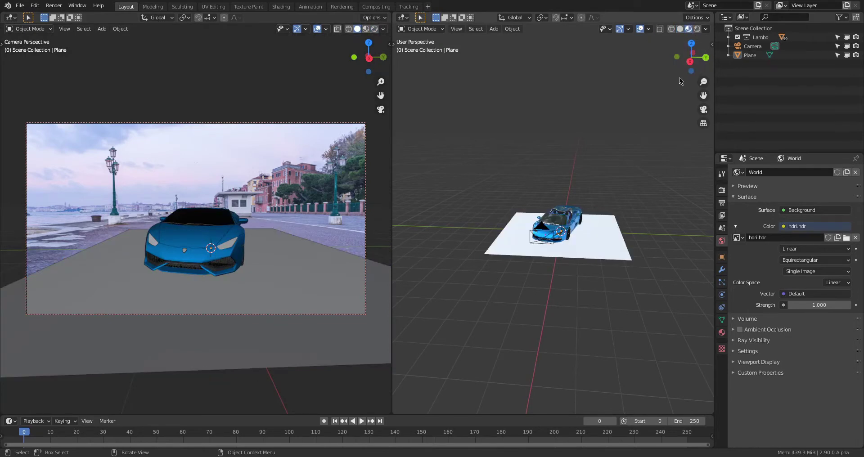
click(697, 29)
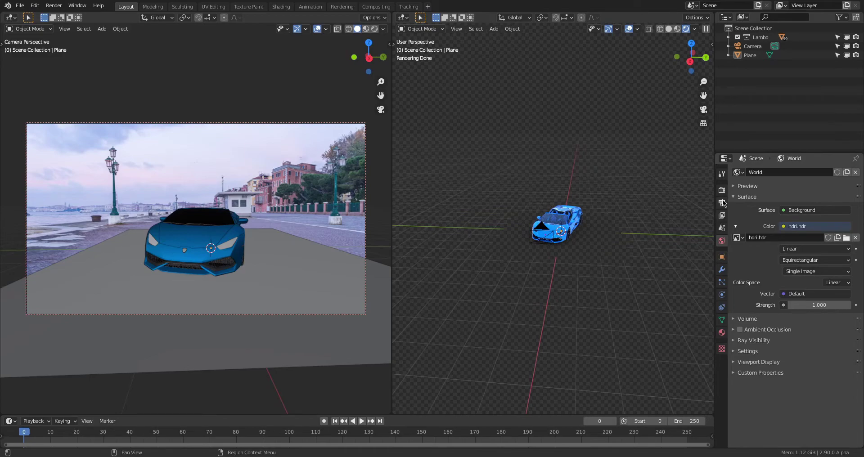
Disable the transparent film background and frame the car from the front against the HDRI in the perspective view.
click(723, 193)
scroll(740, 351, down, 3)
click(746, 317)
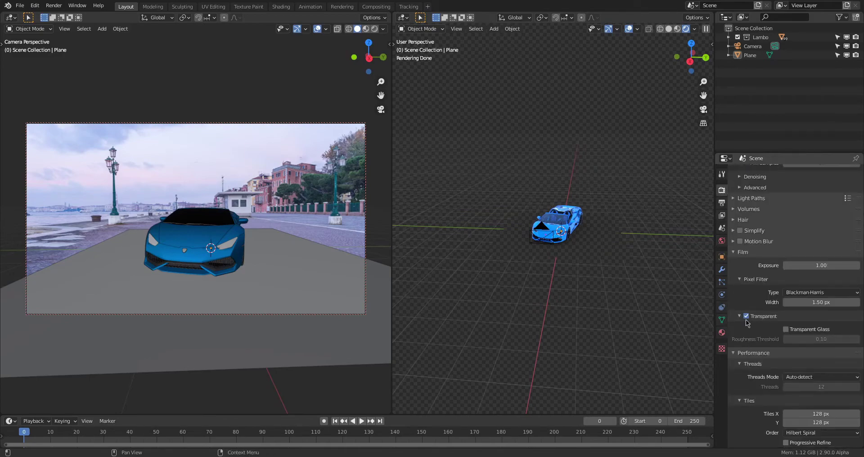
mouse_move(573, 250)
middle_down()
mouse_move(593, 263)
mouse_move(590, 224)
mouse_move(570, 237)
middle_up()
scroll(588, 261, up, 4)
scroll(588, 223, up, 2)
scroll(569, 235, up, 2)
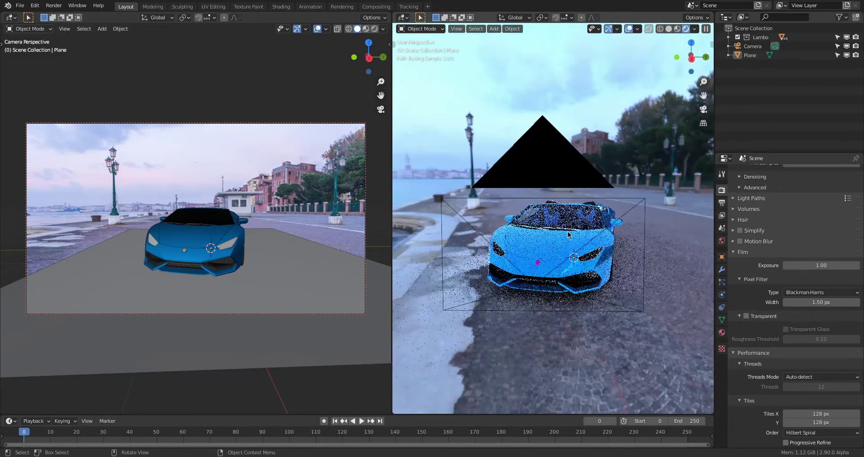
scroll(568, 234, down, 3)
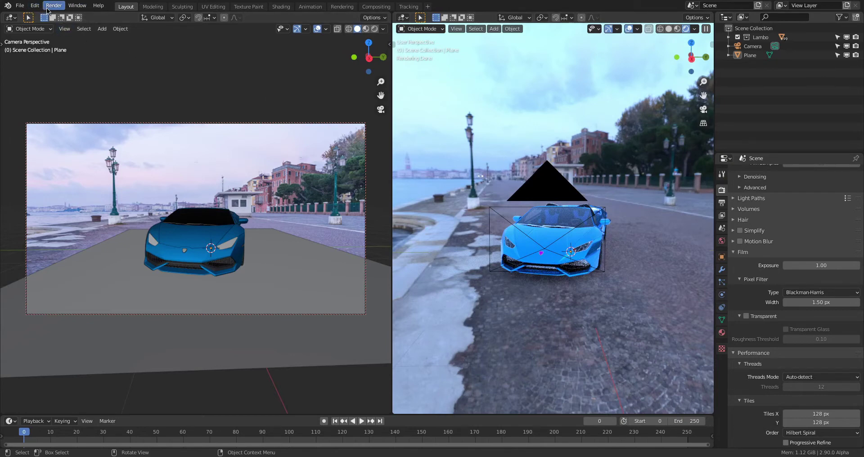
Turn the camera viewport into a Shader Editor without its sidebar, showing the World nodes.
click(11, 18)
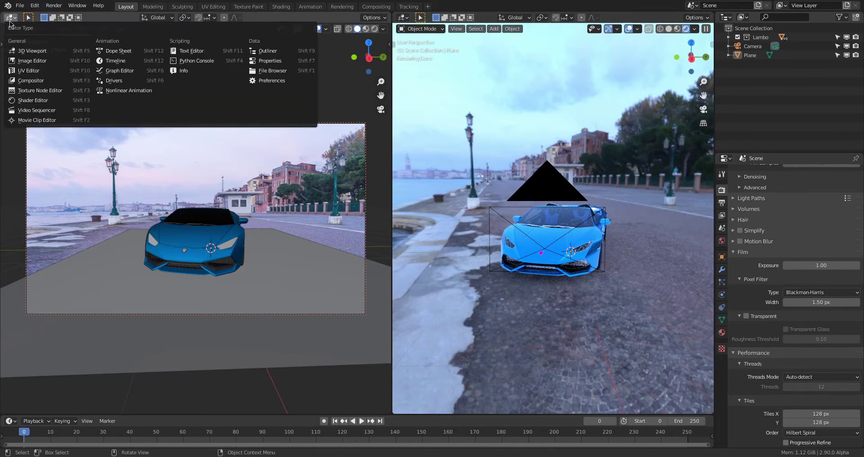
click(29, 100)
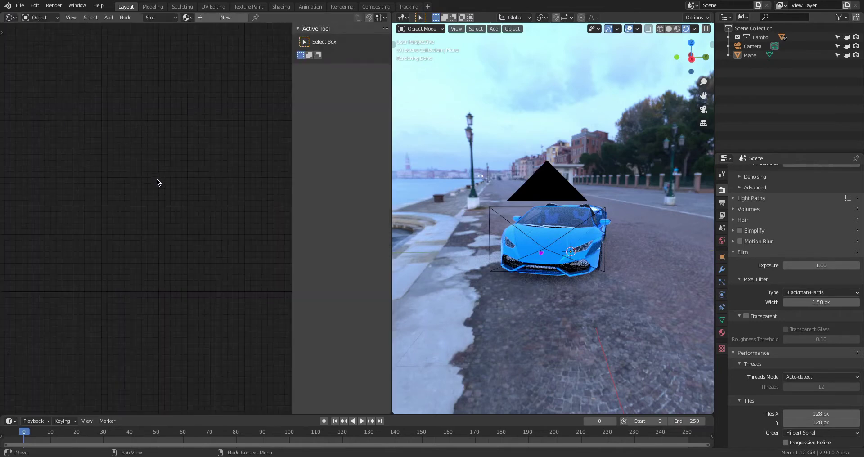
key(n)
click(40, 17)
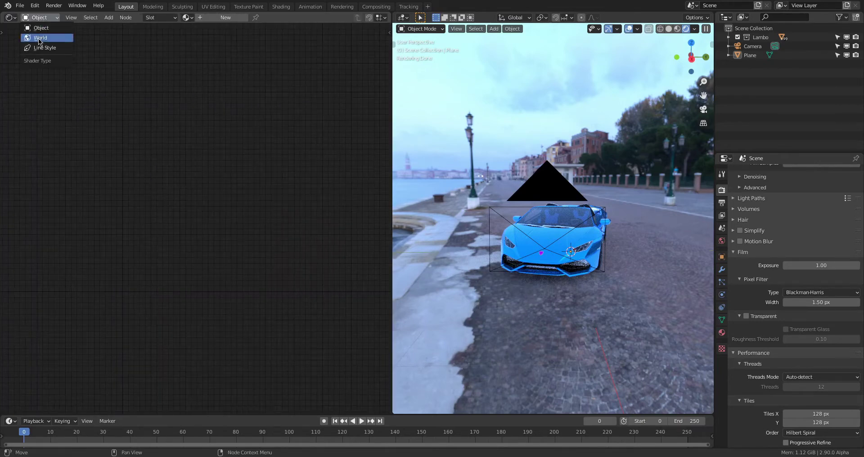
click(38, 41)
scroll(143, 182, up, 1)
middle_drag(135, 186, 263, 181)
Add a Mapping node before the hdri.hdr environment texture and connect its Vector output to the texture's Vector input.
key(ctrl+a)
text(mapping)
key(Return)
click(90, 206)
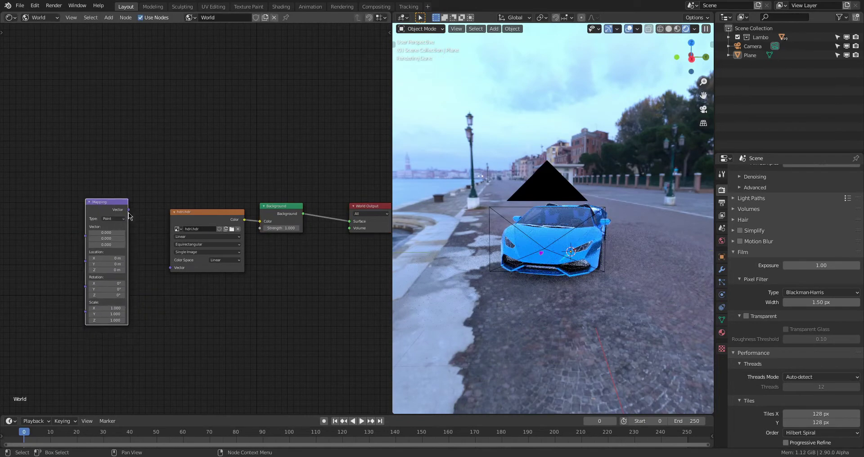
drag(128, 210, 170, 267)
Add a Texture Coordinate node and connect its Generated output to the Mapping node's Vector input.
middle_drag(58, 203, 135, 218)
key(ctrl+a)
text(cor)
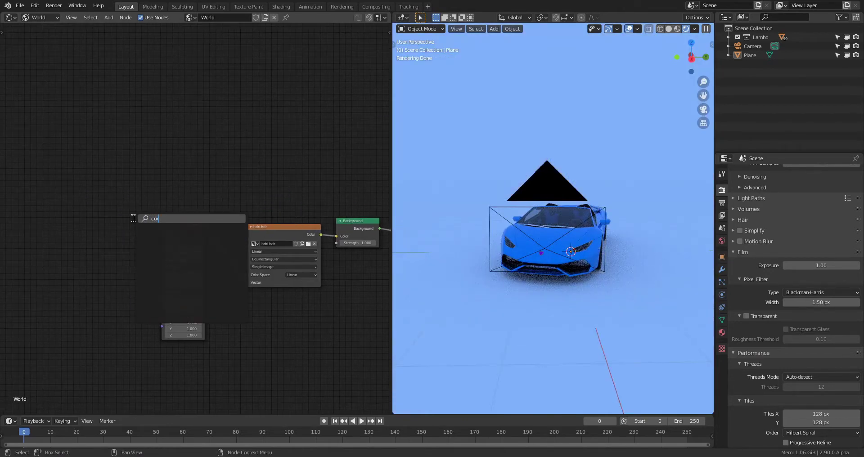
key(BackSpace)
text(o)
key(Return)
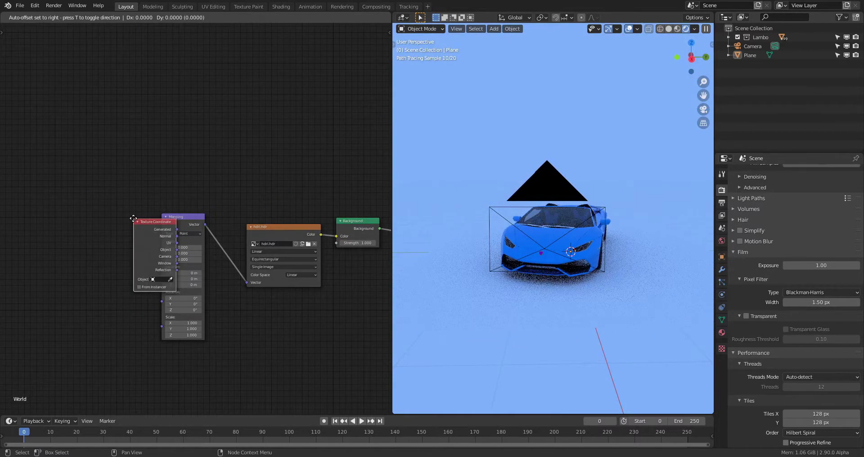
drag(98, 228, 162, 243)
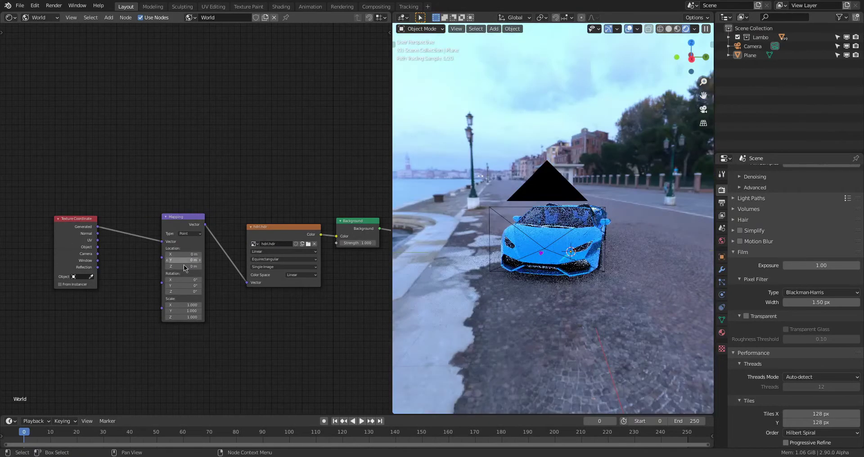
Rotate the HDRI about the Z axis in the Mapping node to about 18.2°.
drag(180, 292, 191, 292)
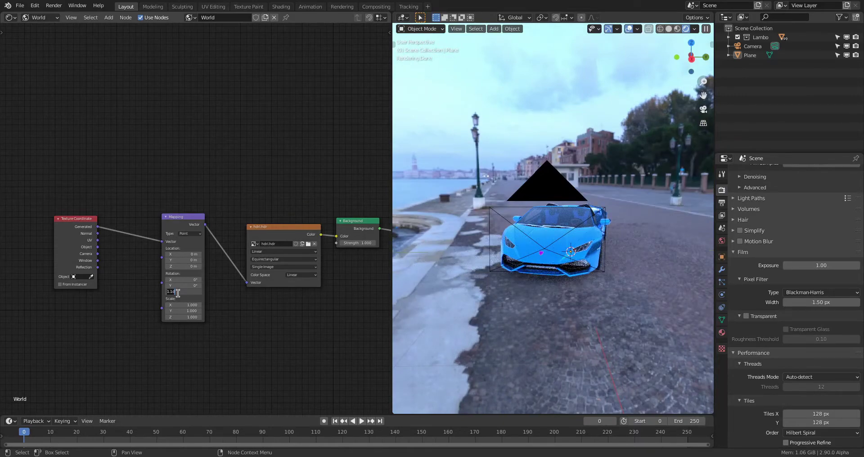
key(Return)
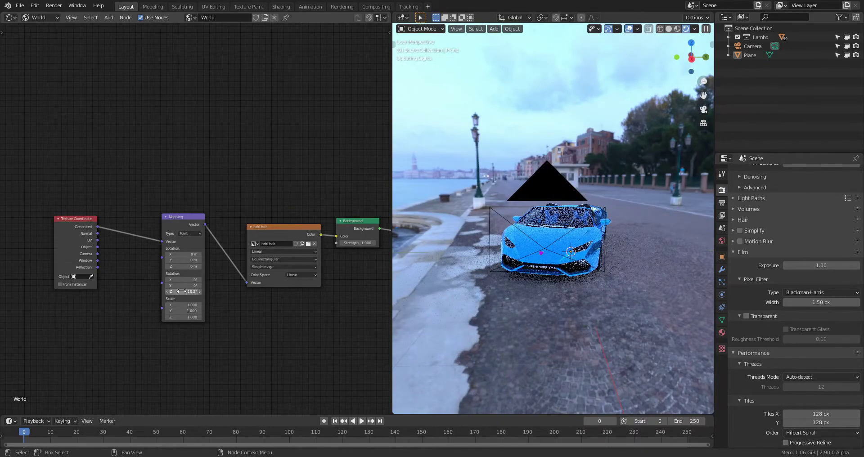
drag(180, 292, 191, 292)
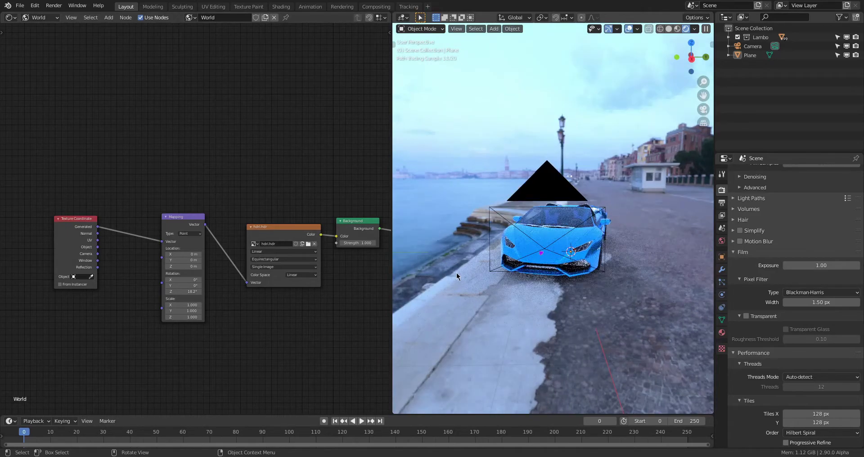
Fine-tune the HDRI's Z rotation in the Mapping node so the background lines up with the scene.
mouse_move(507, 268)
middle_down()
mouse_move(650, 264)
mouse_move(513, 282)
mouse_move(444, 276)
middle_up()
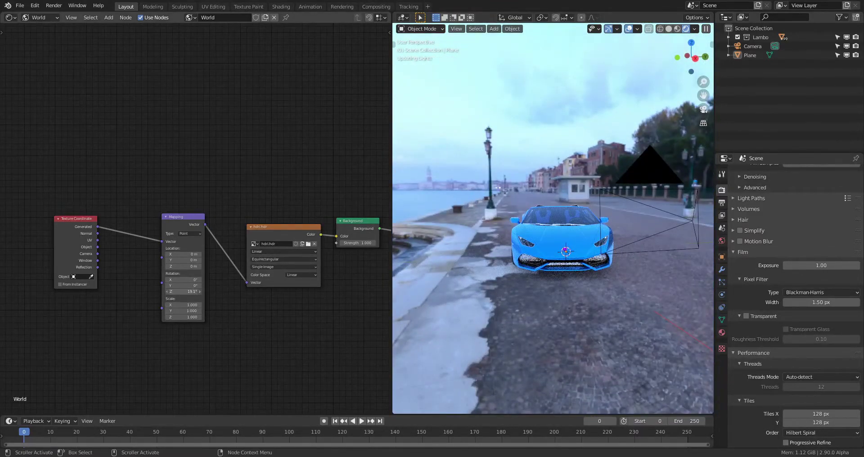
drag(184, 292, 188, 291)
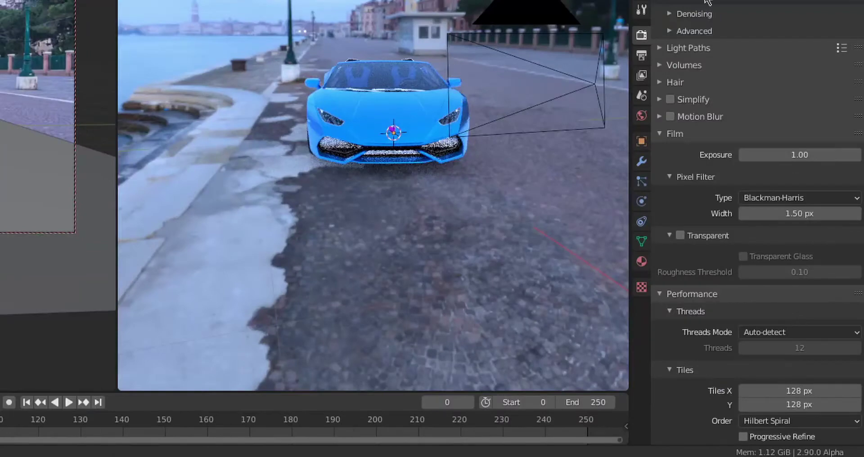
Enable the transparent film background in the render settings and save the file.
click(680, 235)
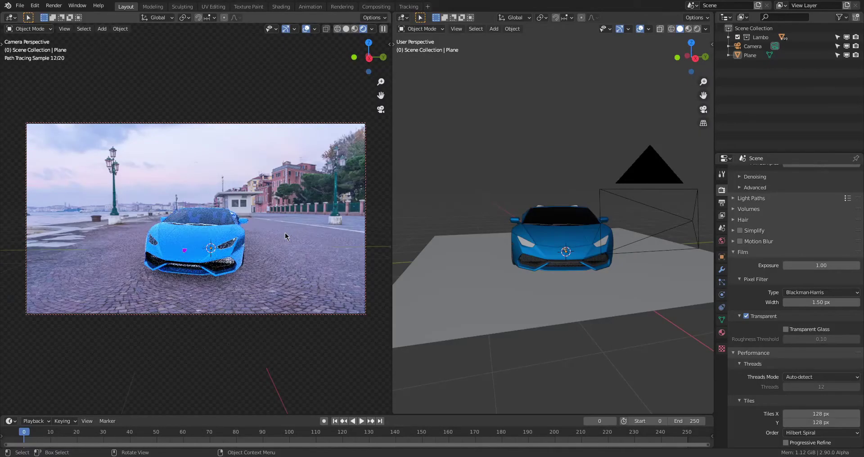
key(ctrl+s)
Select all objects of the Lambo collection and rotate the car about the Z axis into a three-quarter view.
right_click(761, 37)
click(750, 108)
key(r)
key(z)
click(585, 199)
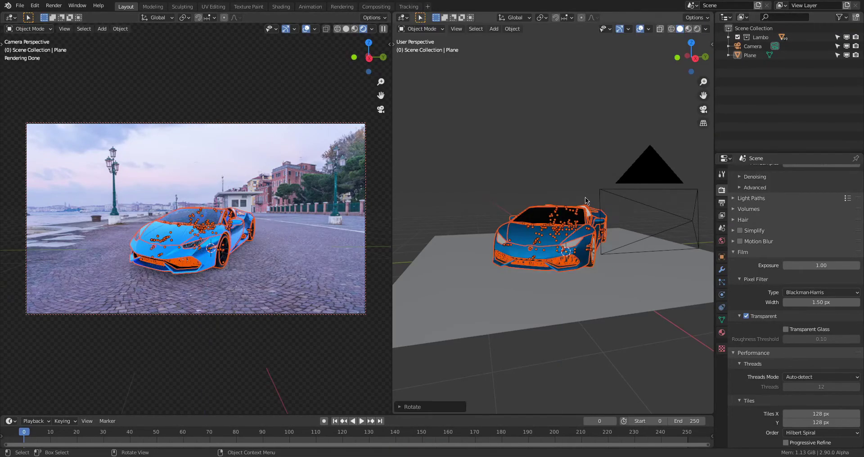
Move the camera and rotate it in the front and right side views to reframe the car on the backplate.
click(588, 200)
key(g)
click(605, 200)
key(KP_1)
key(r)
click(619, 197)
key(KP_3)
key(r)
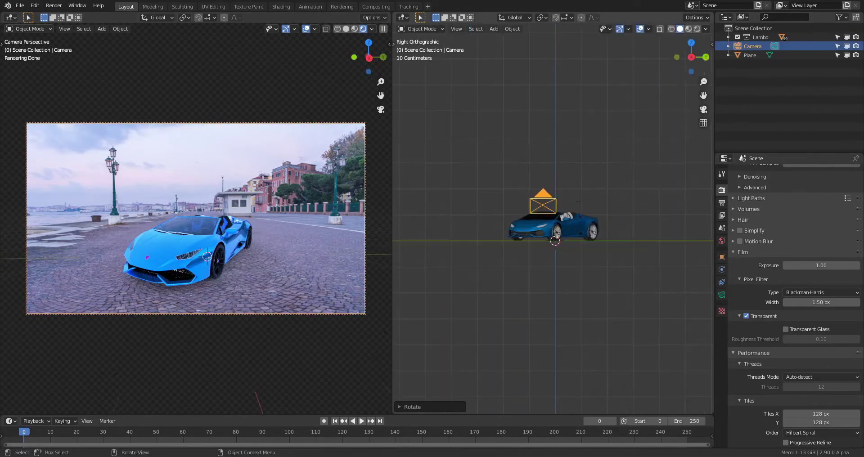
click(607, 198)
Rotate the camera about 1.43° in the right side view and insert a keyframe for it.
click(722, 295)
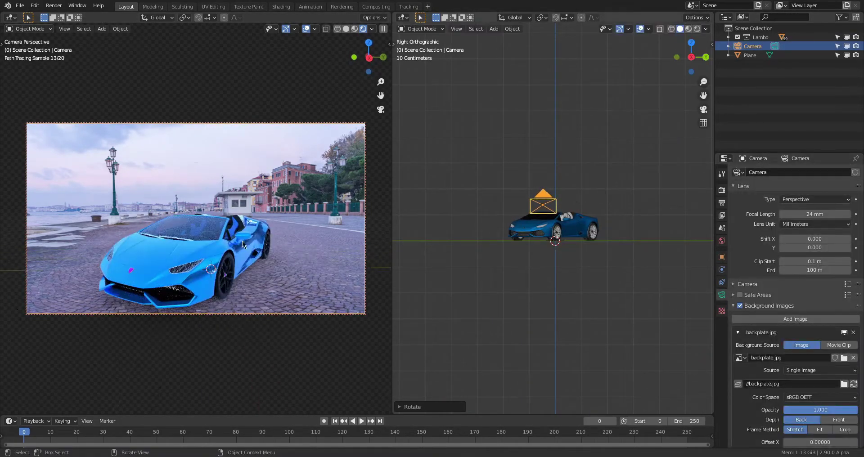
key(r)
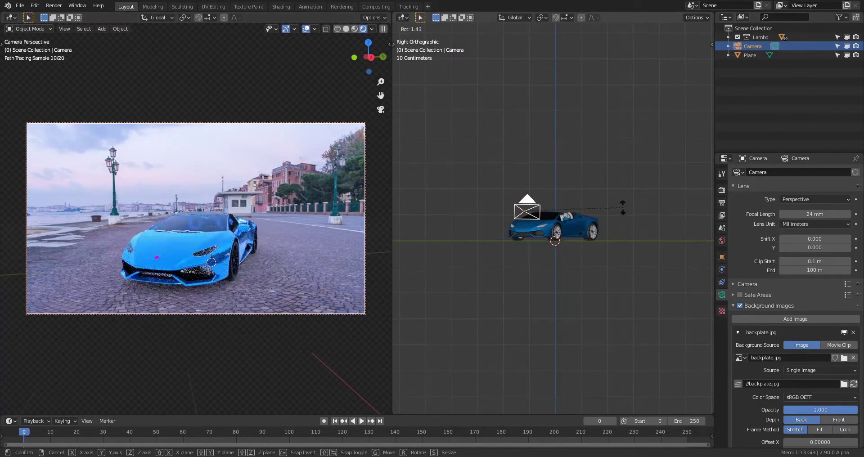
click(623, 208)
key(i)
click(415, 236)
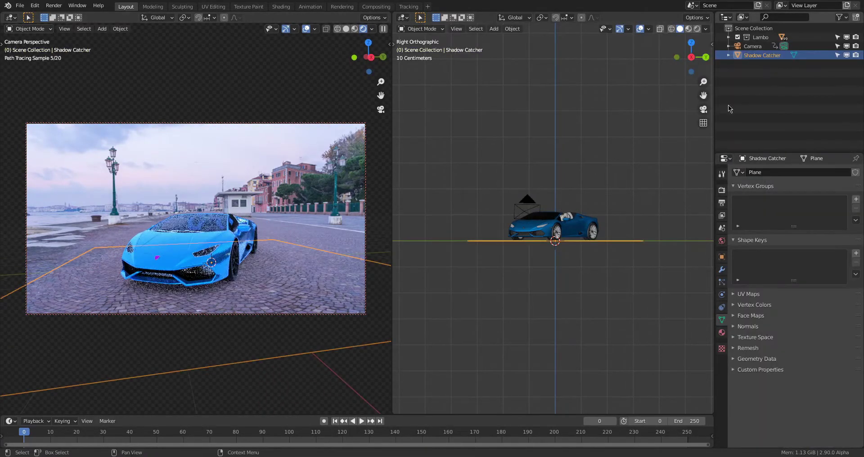
Scale up the Shadow Catcher plane so it extends well beyond the car and camera, and save the file.
middle_drag(585, 207, 630, 196)
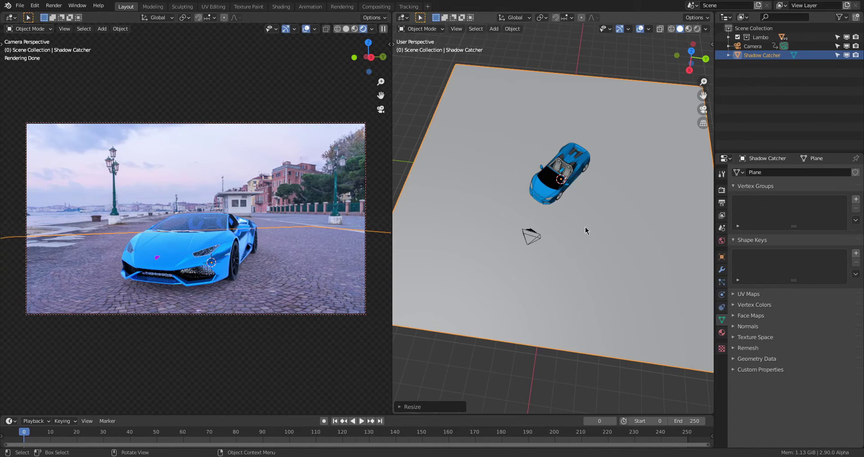
middle_drag(586, 227, 589, 188)
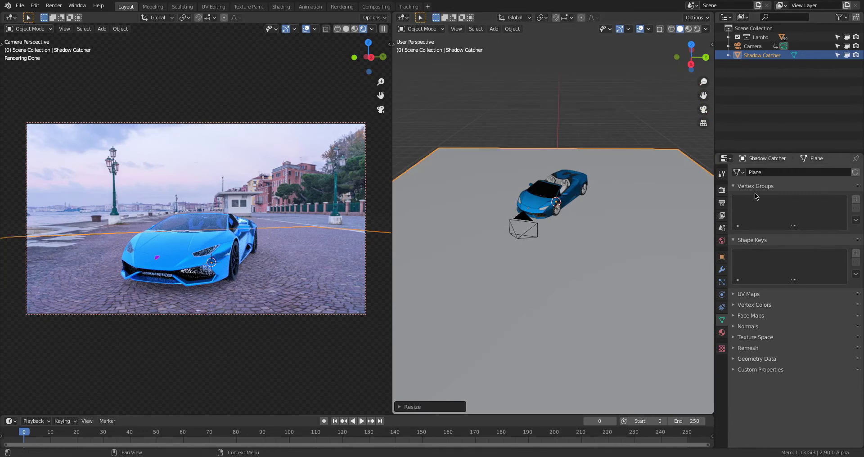
scroll(636, 249, up, 2)
middle_drag(589, 218, 590, 231)
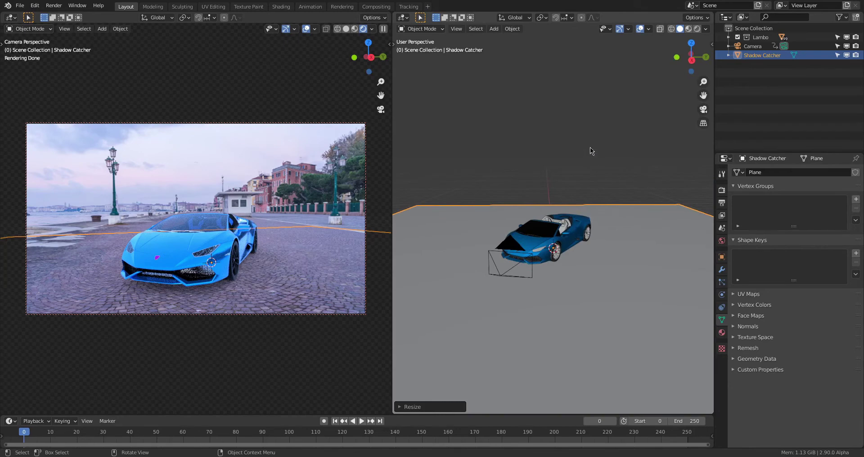
key(ctrl+s)
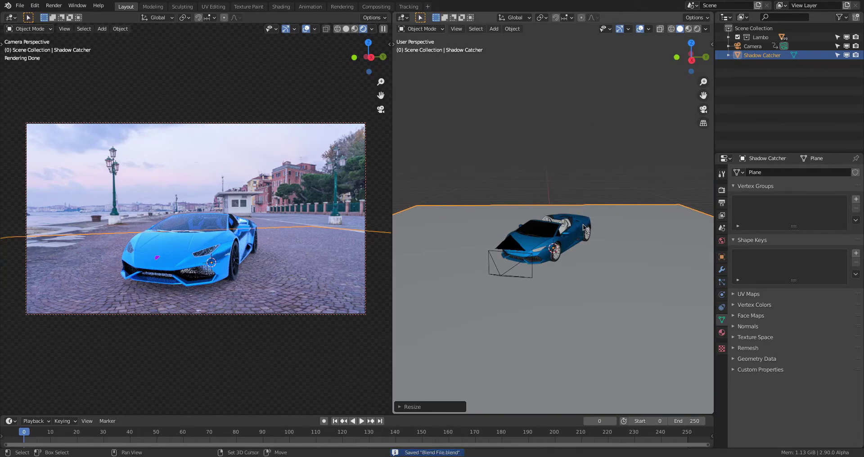
Move the Shadow Catcher plane into a new collection named Shadow.
click(751, 59)
key(m)
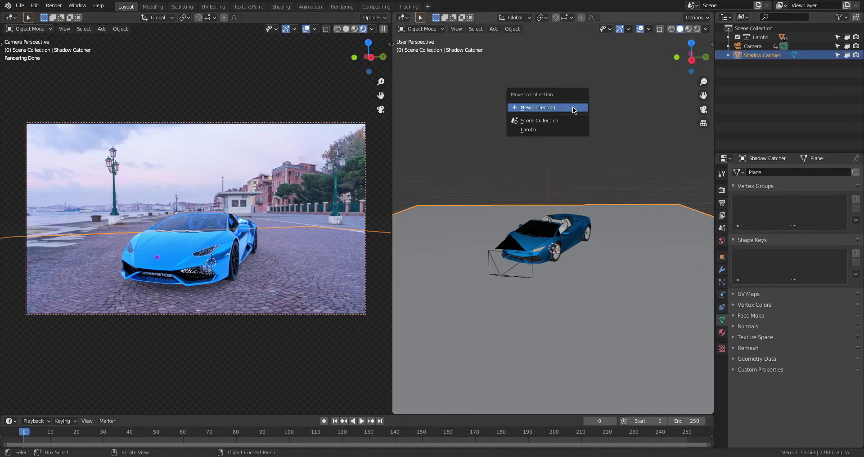
click(573, 108)
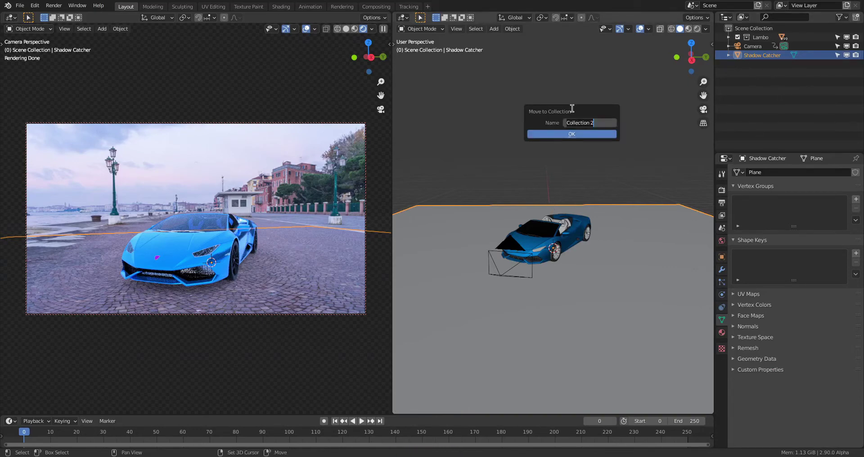
key(ctrl+a)
text(Shad)
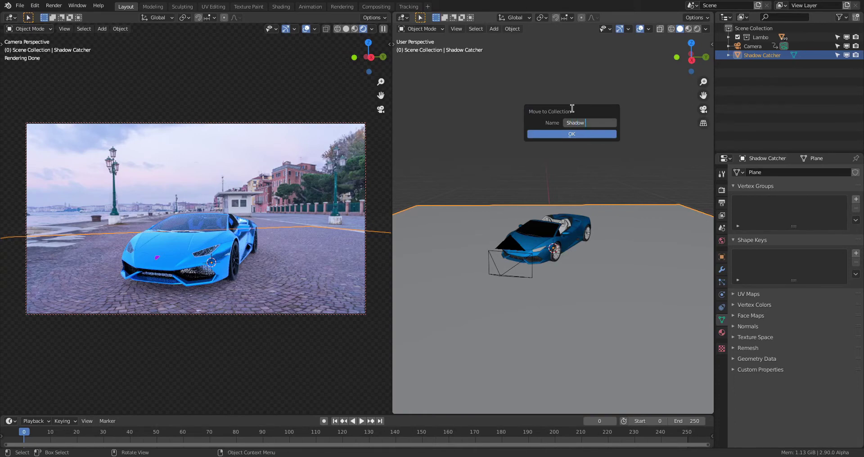
click(601, 134)
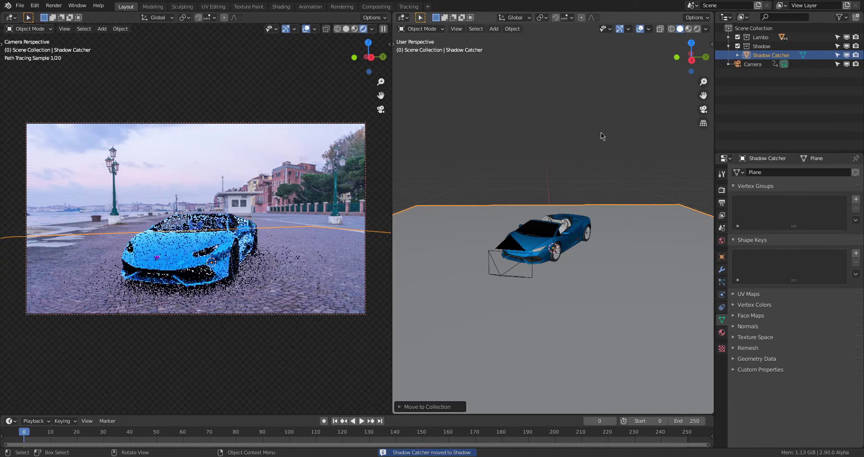
Collapse the Shadow collection in the outliner and make the Lambo collection active.
click(761, 56)
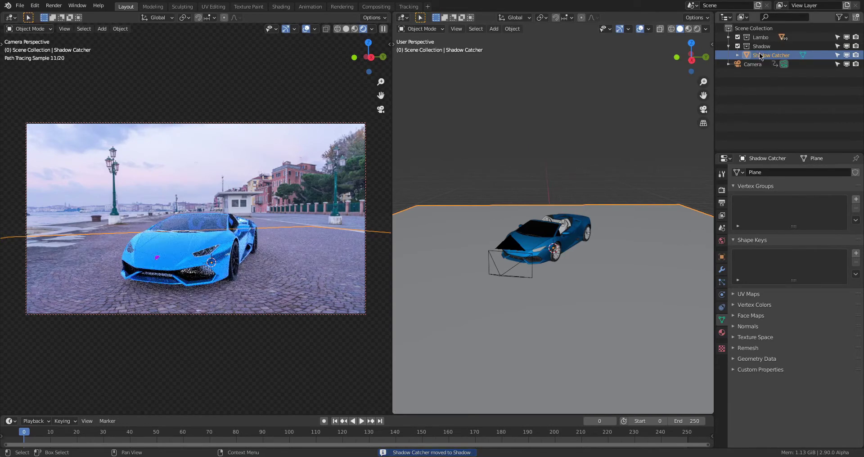
drag(760, 55, 756, 46)
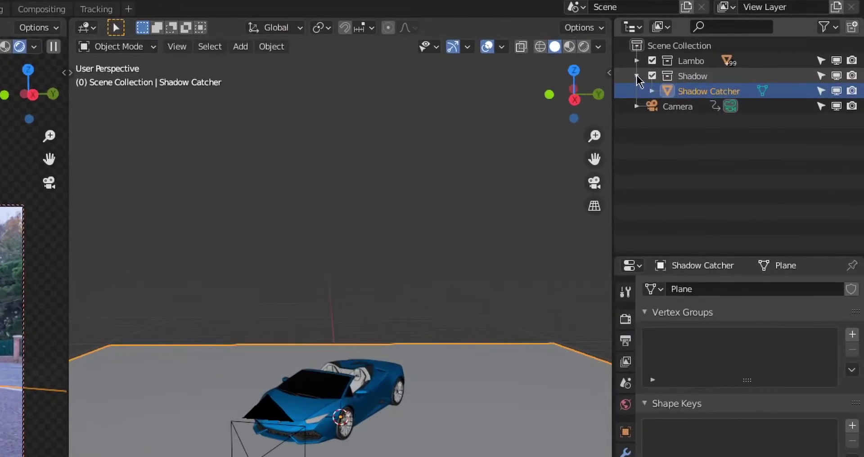
click(636, 75)
click(693, 76)
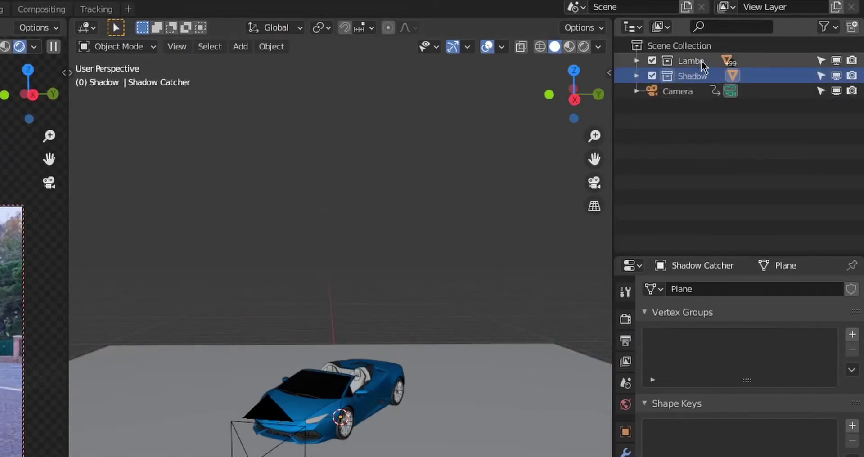
click(701, 61)
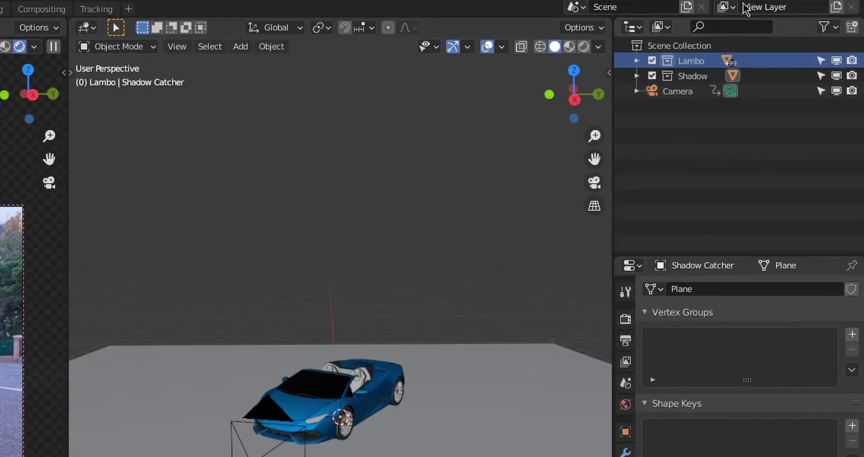
Add a new view layer and name it Shadow Catcher.
click(834, 7)
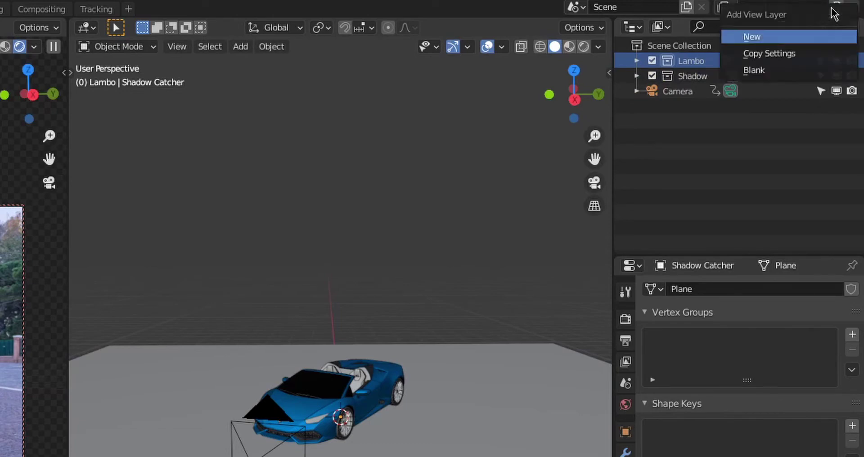
click(787, 38)
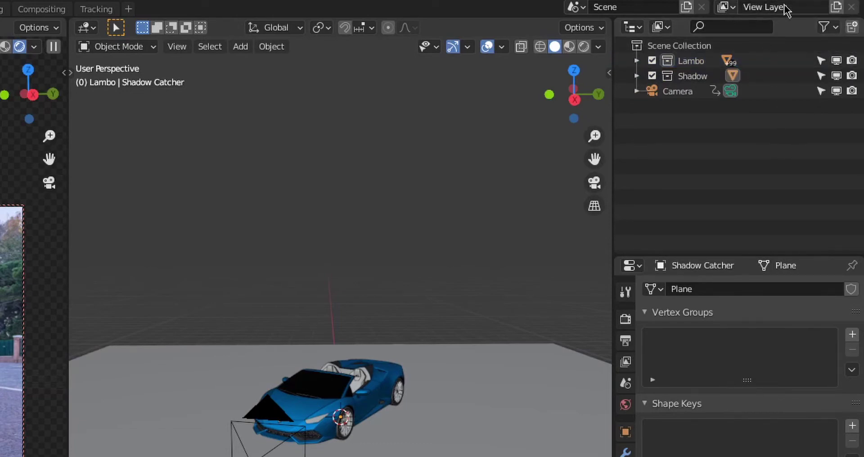
click(834, 7)
click(774, 42)
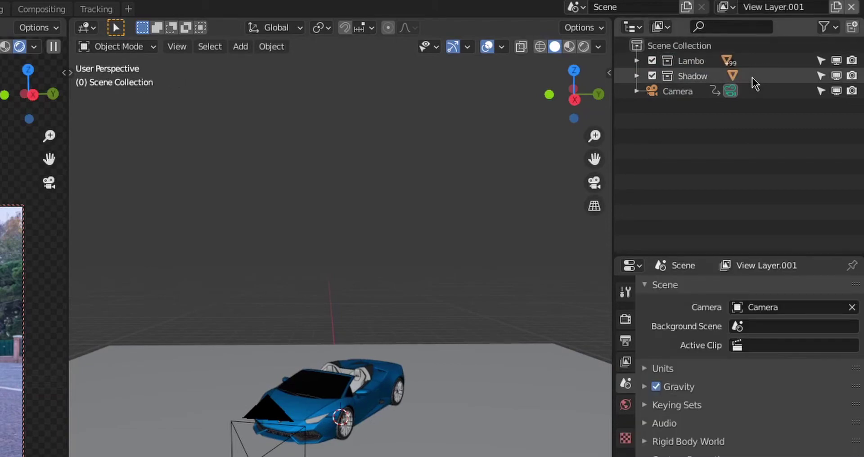
click(777, 7)
click(776, 7)
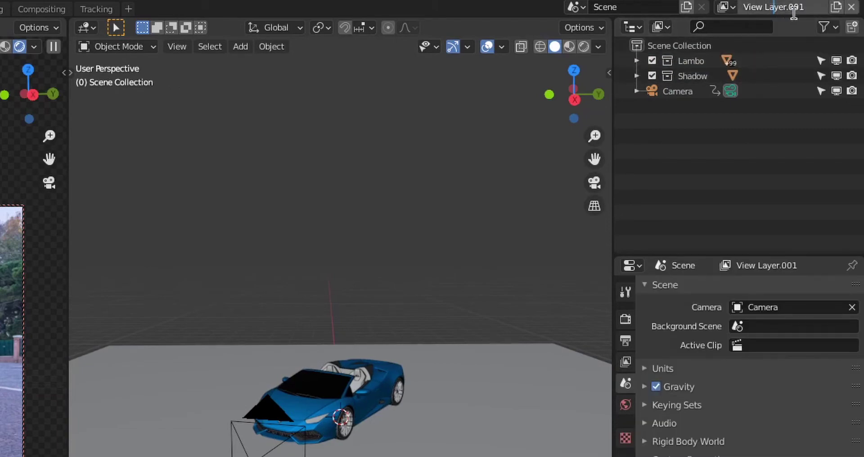
drag(810, 10, 697, 19)
text(Shadow Catcher)
key(Return)
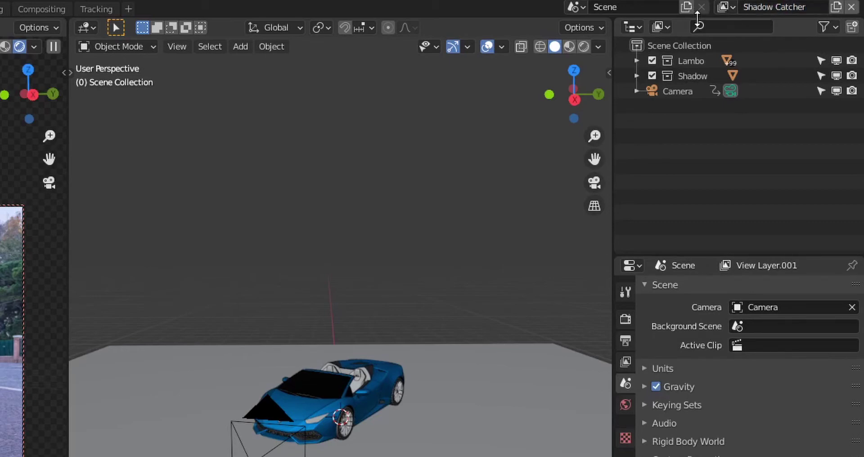
Switch to the original view layer and rename it Lambo.
click(726, 7)
click(572, 44)
click(788, 8)
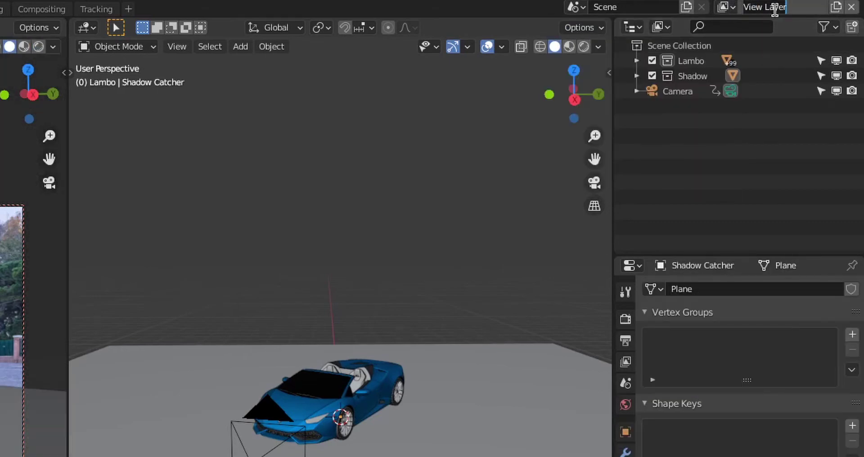
text(Lambo)
key(Return)
Set the Shadow collection to Indirect Only in the Lambo view layer.
right_click(694, 75)
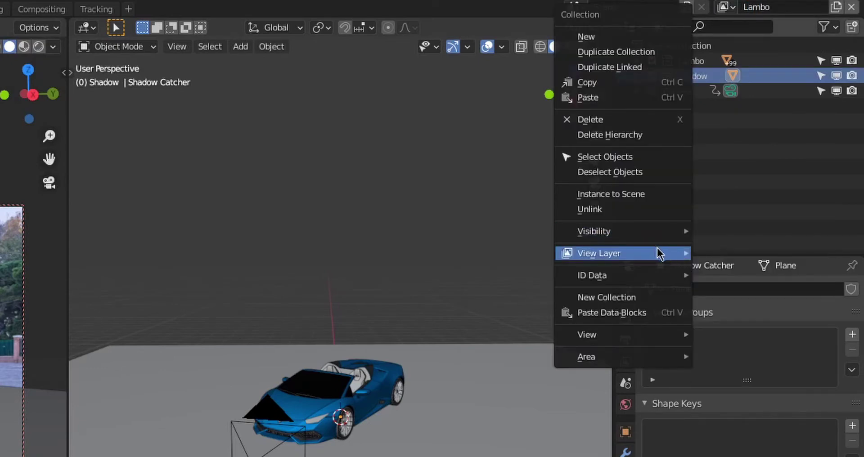
mouse_move(658, 251)
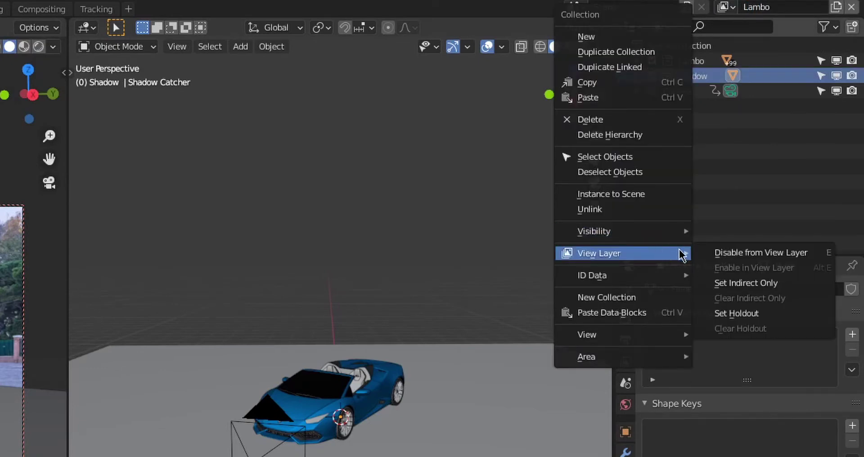
click(774, 284)
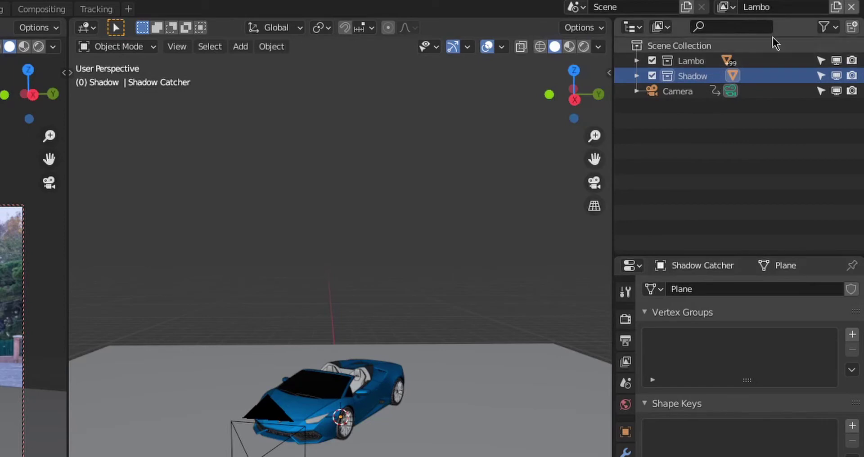
Switch to the Shadow Catcher view layer and set the Lambo collection to Indirect Only there.
click(725, 7)
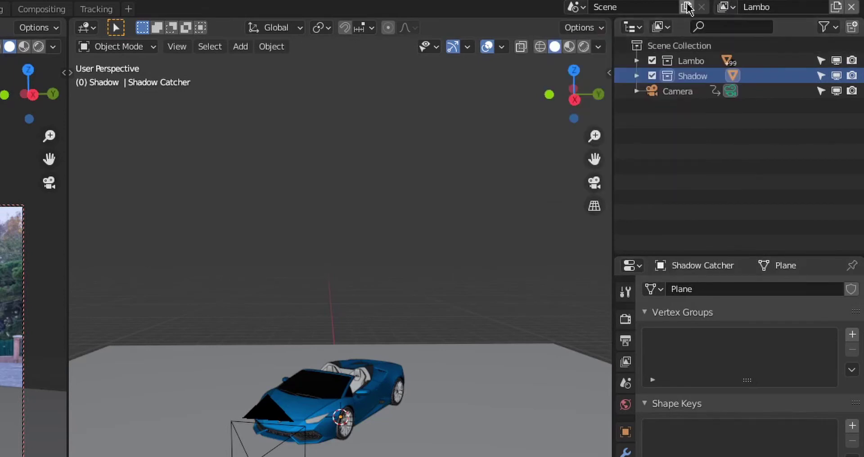
click(726, 7)
click(621, 43)
click(673, 59)
right_click(672, 57)
mouse_move(661, 254)
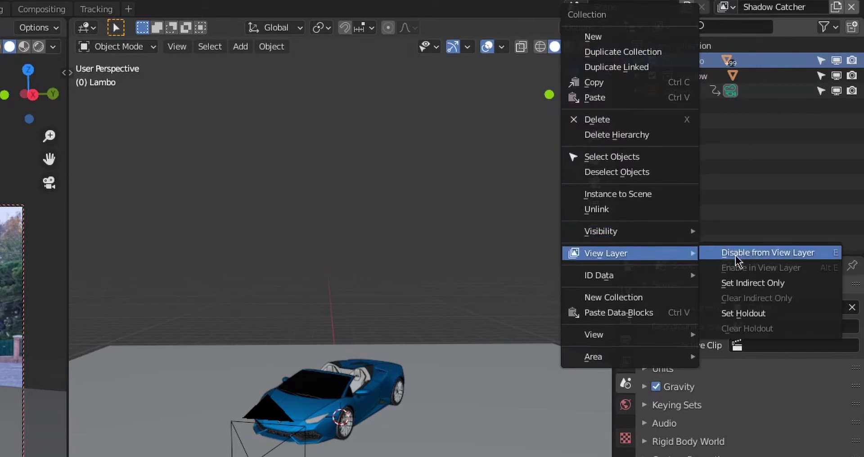
click(745, 283)
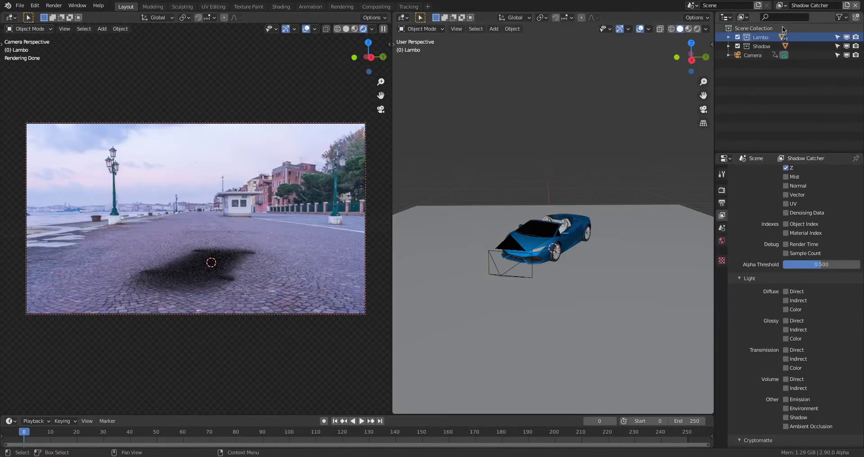
Switch to the Lambo view layer and preview its Emission, Background and Ambient Occlusion passes in the rendered camera viewport.
click(785, 5)
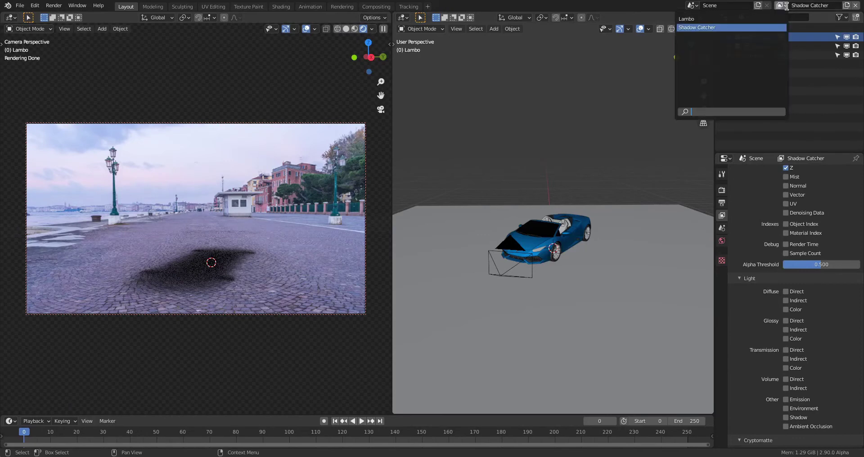
click(699, 20)
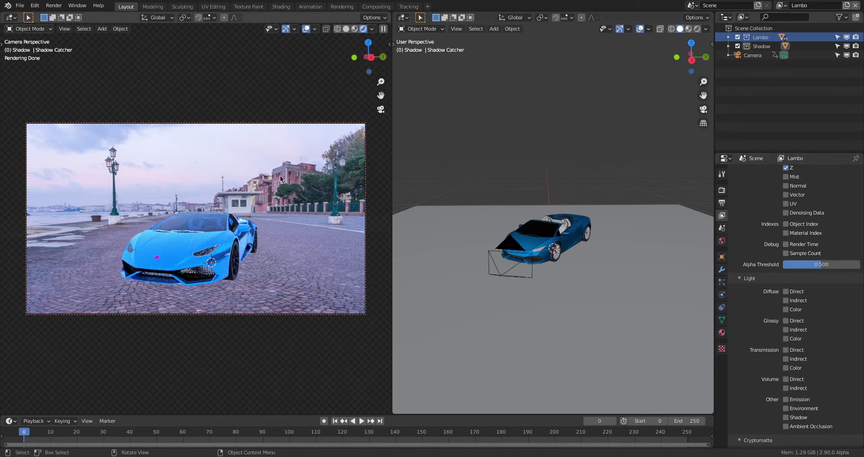
click(373, 29)
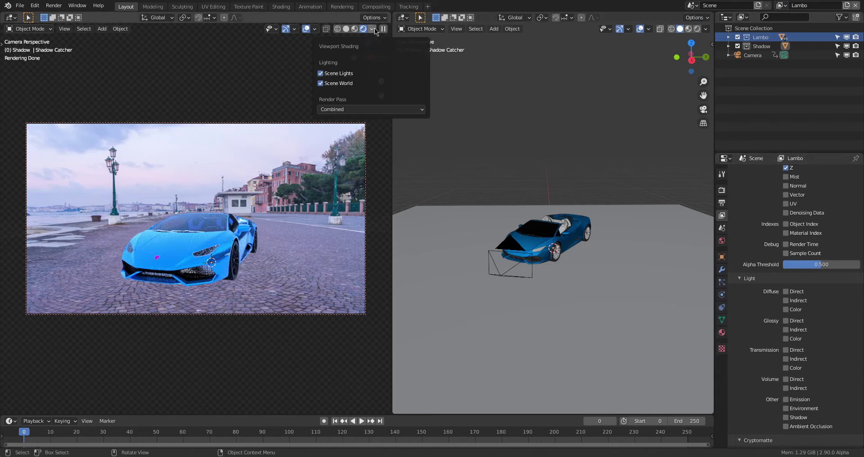
click(360, 109)
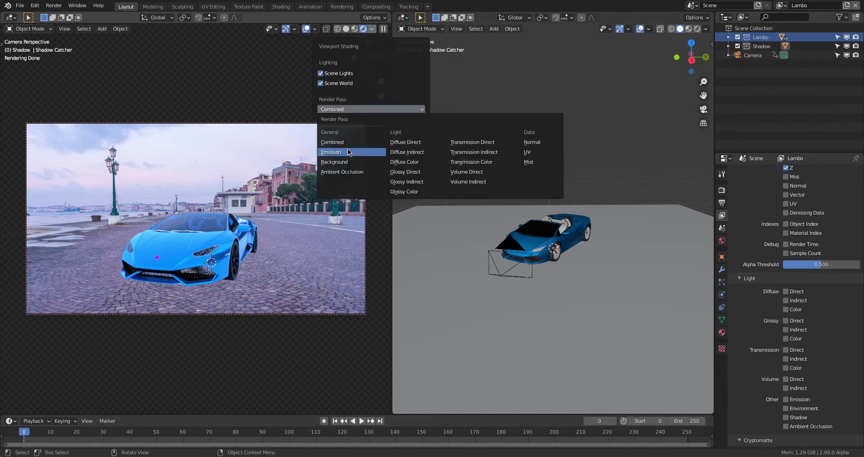
click(349, 150)
click(360, 110)
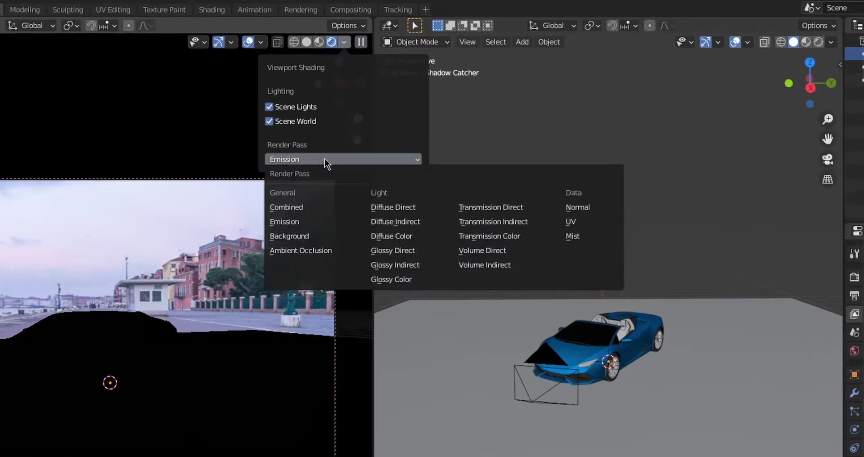
click(340, 160)
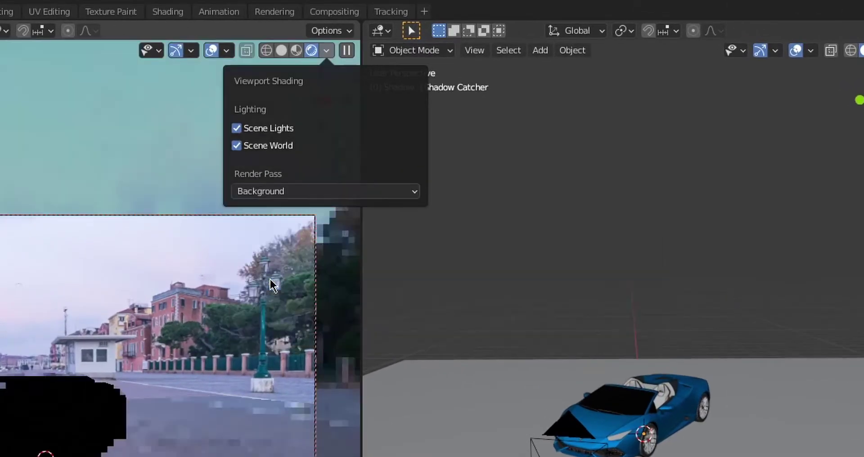
click(286, 192)
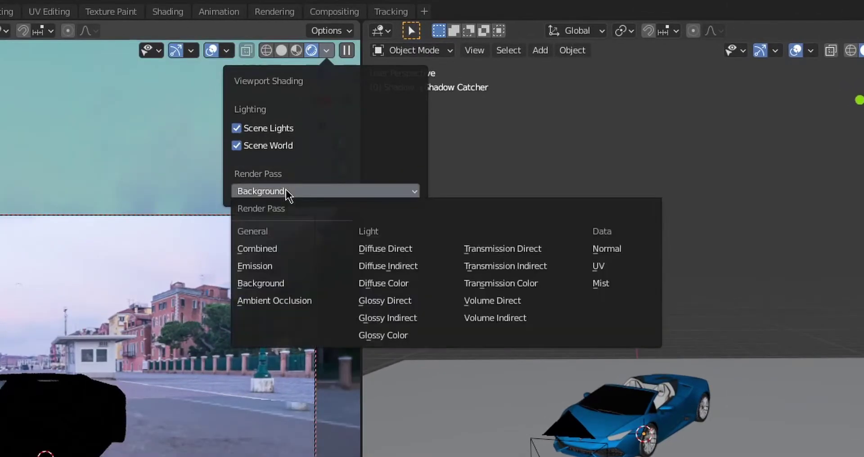
click(268, 301)
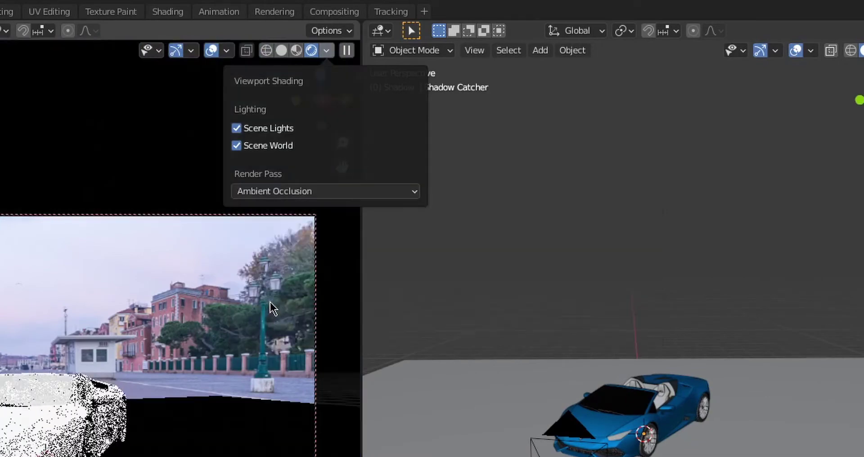
Preview the Diffuse Direct, Diffuse Indirect and Diffuse Color passes in the rendered camera viewport.
click(300, 192)
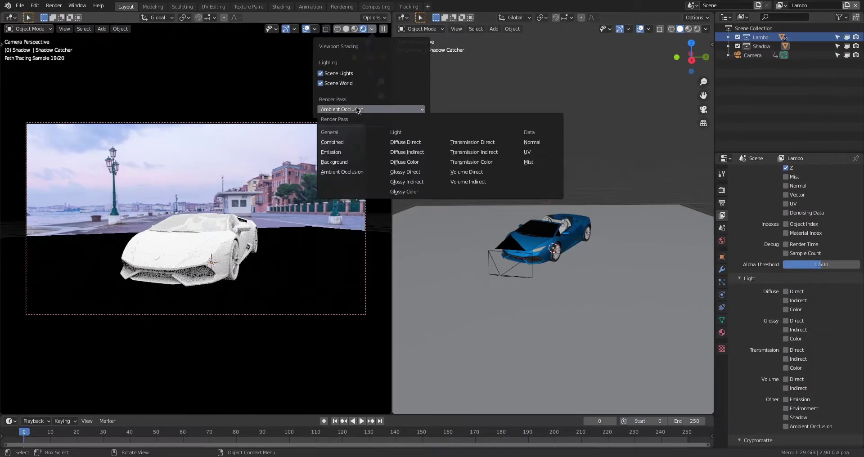
click(402, 143)
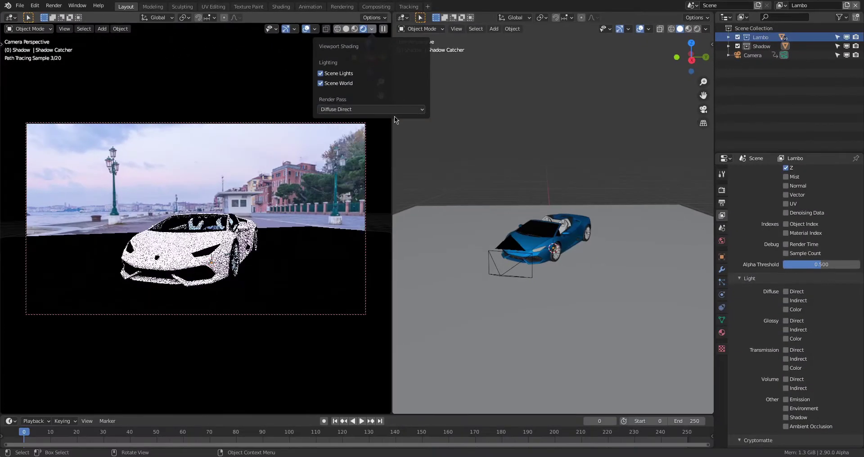
click(394, 112)
click(406, 156)
click(397, 111)
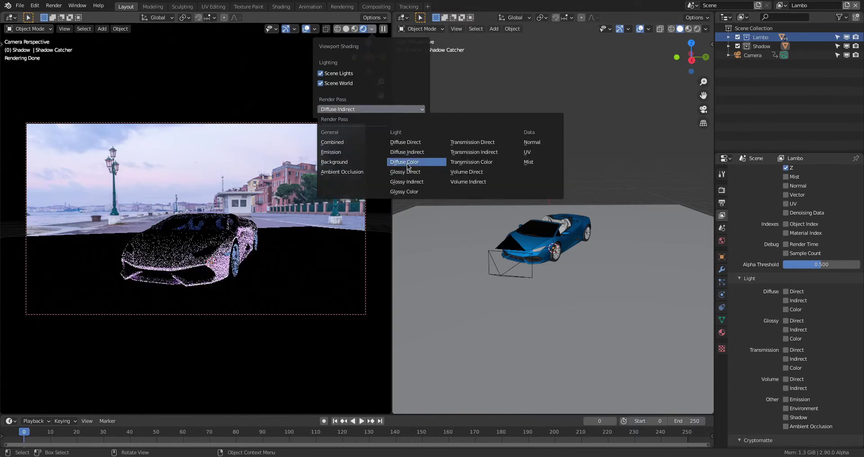
click(407, 163)
Preview the Glossy Direct, Glossy Indirect and Glossy Color passes in the rendered camera viewport.
click(397, 110)
click(408, 173)
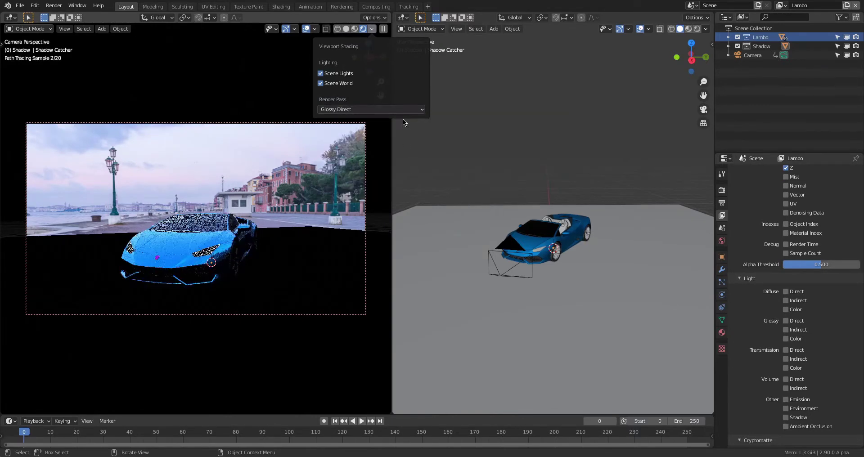
click(397, 109)
click(411, 182)
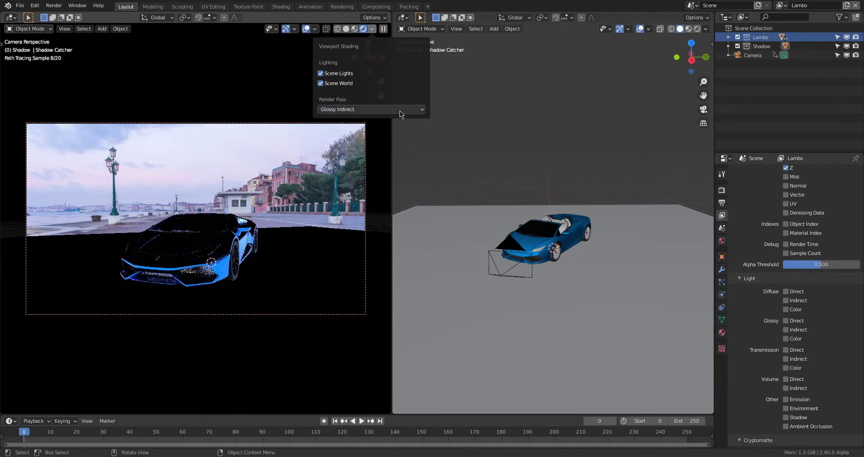
click(396, 110)
click(409, 193)
Preview the Transmission Direct and Transmission Indirect passes in the rendered camera viewport.
click(395, 110)
click(456, 143)
click(404, 109)
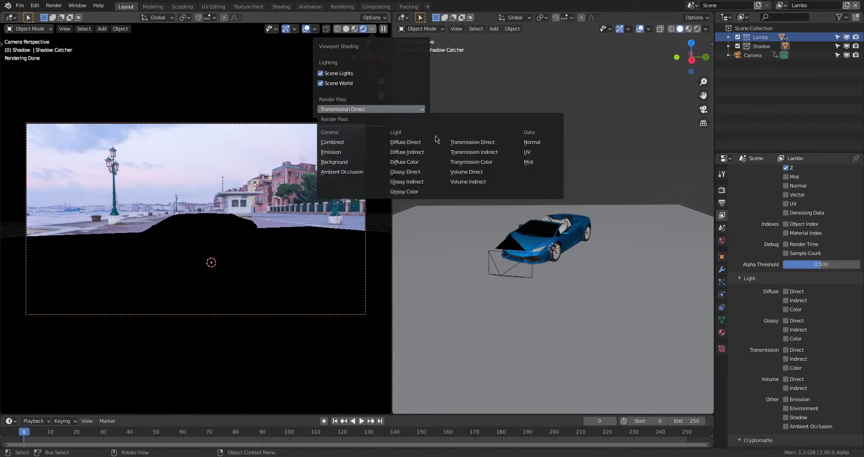
click(455, 152)
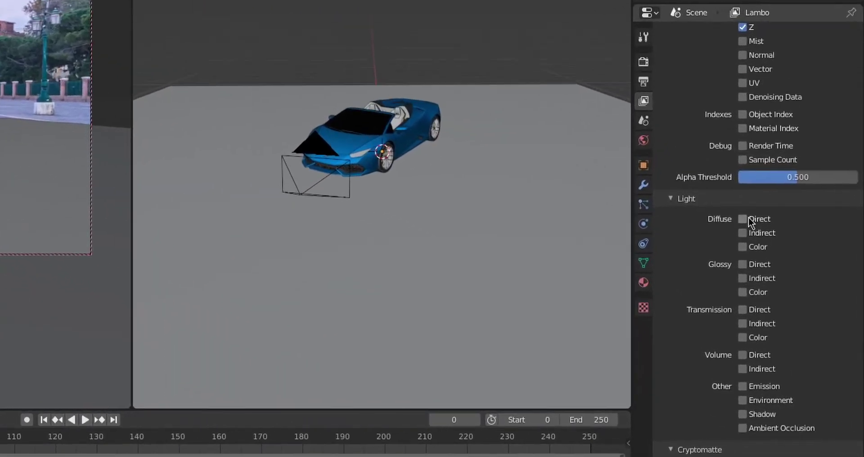
Enable the Direct, Indirect and Color passes for Diffuse, Glossy and Transmission, plus Ambient Occlusion, in the Lambo view layer.
drag(749, 218, 754, 328)
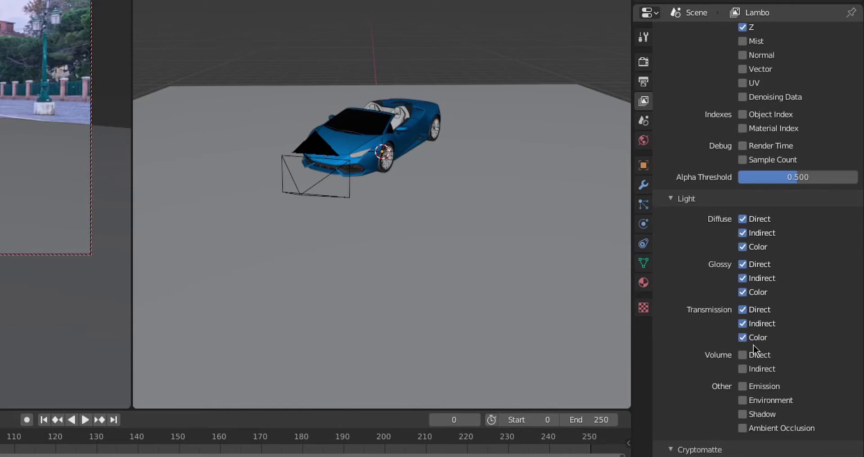
scroll(725, 355, down, 3)
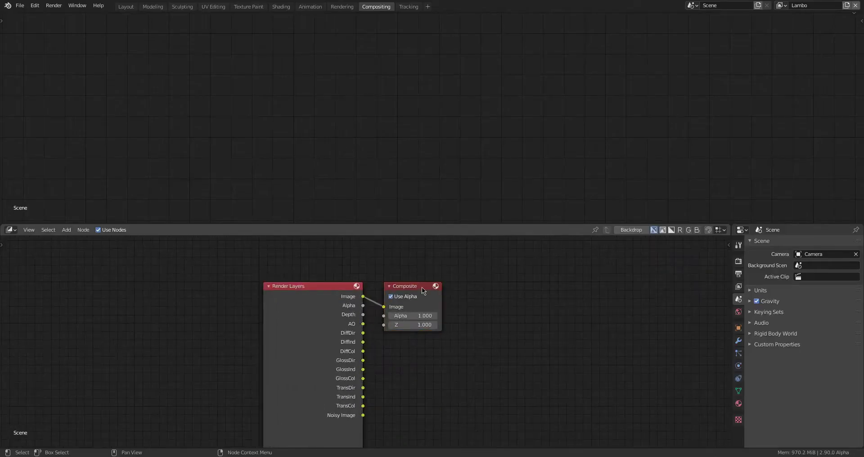
Connect the Render Layers image output to a new Viewer node and disable the Viewer's Use Alpha option.
drag(423, 292, 499, 292)
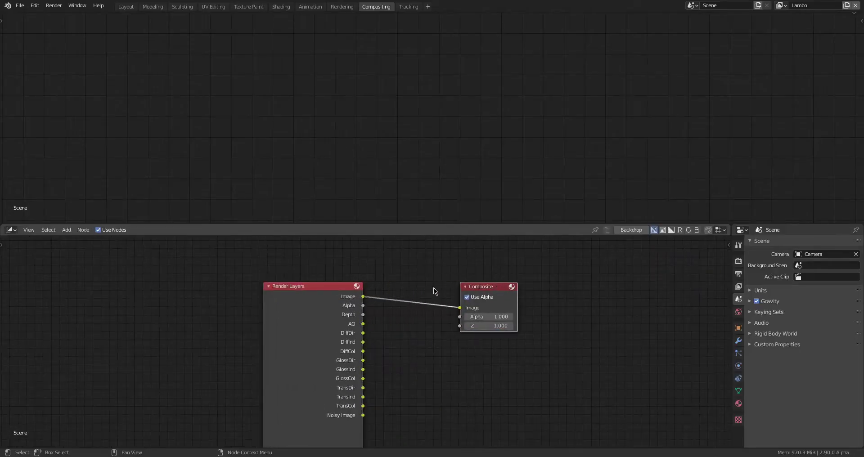
ctrl+shift+click(365, 297)
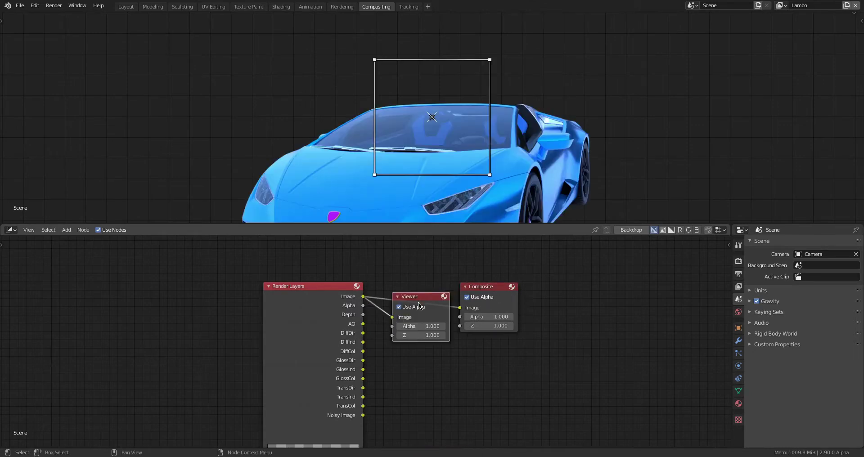
click(401, 306)
Rearrange the compositor so the Viewer and Composite nodes sit stacked to the left of the Render Layers node.
drag(416, 301, 151, 318)
drag(487, 292, 160, 258)
scroll(358, 312, down, 2)
scroll(358, 311, up, 1)
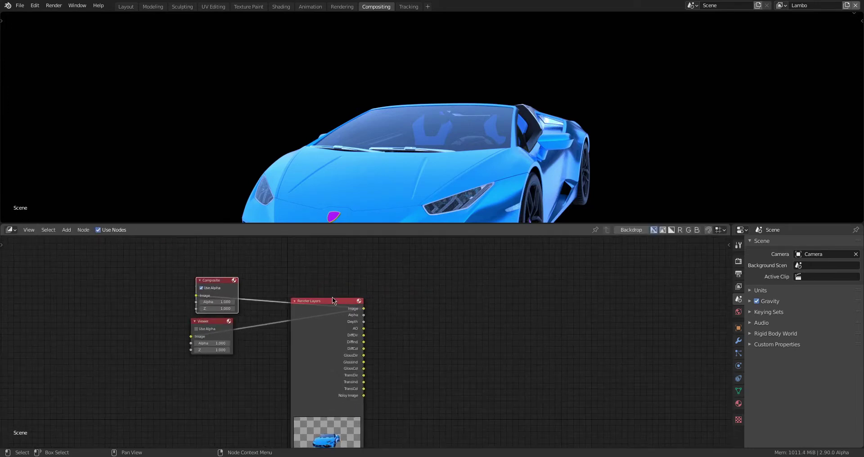
drag(333, 301, 384, 303)
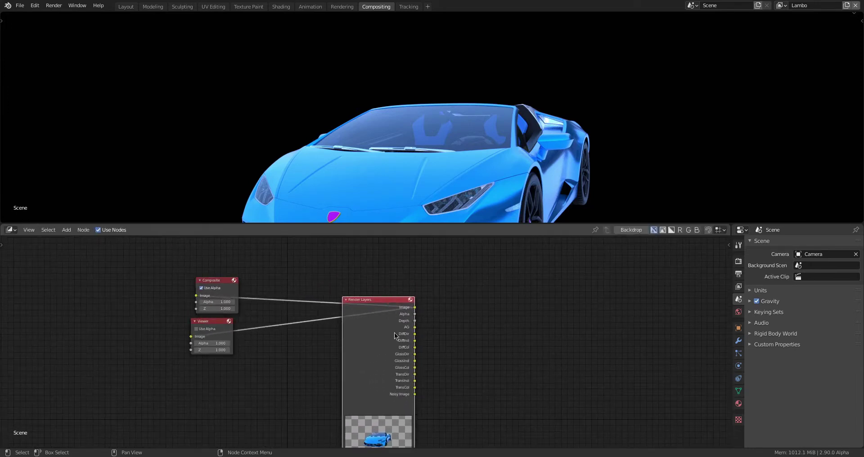
Add a second Render Layers node to the right of the existing one.
scroll(398, 351, down, 1)
scroll(398, 351, down, 1)
scroll(400, 350, up, 1)
middle_drag(385, 339, 335, 326)
key(shift+a)
text(srend)
key(Return)
click(425, 291)
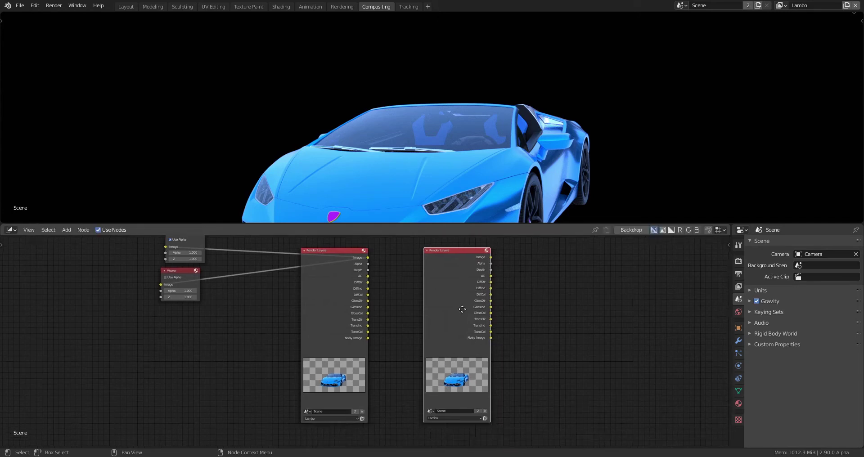
Set the new Render Layers node to the Shadow Catcher view layer.
scroll(468, 363, up, 2)
middle_drag(471, 409, 444, 360)
click(451, 386)
click(452, 401)
scroll(452, 392, down, 2)
middle_drag(452, 392, 459, 368)
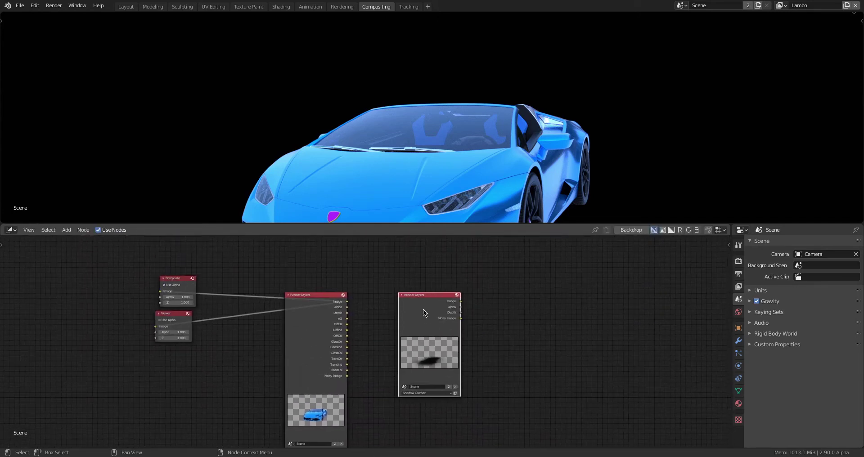
Preview the Shadow Catcher image output in the Viewer and move its Render Layers node below the Lambo one.
ctrl+shift+click(404, 294)
middle_drag(445, 308, 450, 252)
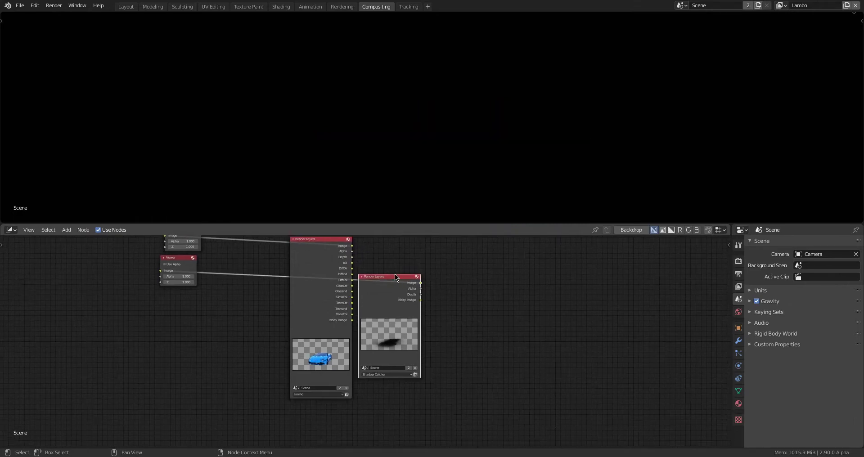
drag(396, 274, 324, 408)
Show the Image output of the Lambo Render Layers node in the Viewer.
middle_drag(368, 340, 324, 374)
scroll(360, 340, up, 5)
scroll(339, 307, up, 1)
middle_drag(333, 293, 298, 333)
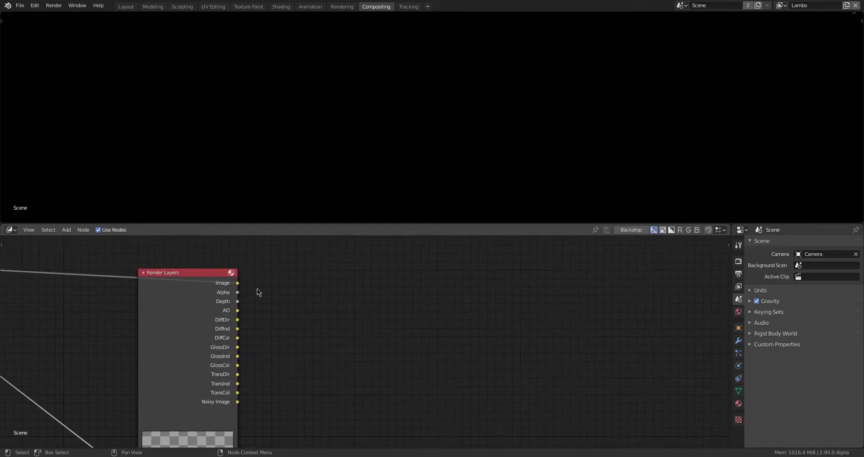
ctrl+shift+click(236, 283)
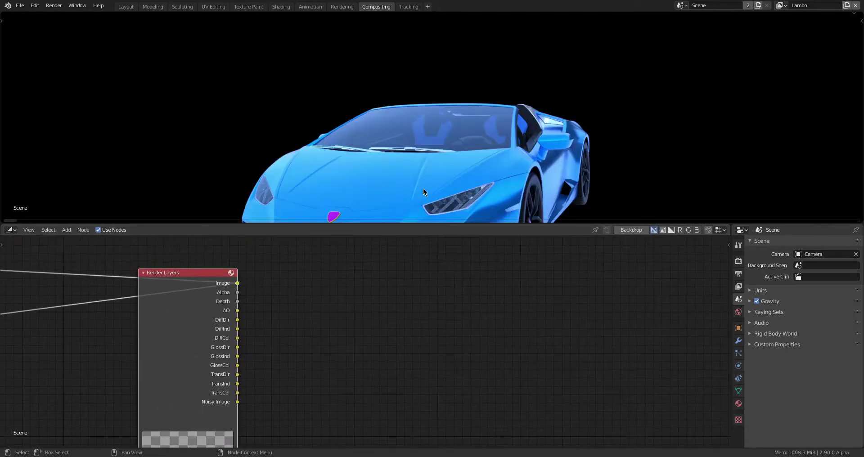
Examine the rendered Lamborghini up close, checking the headlight, front grille and bumper for noise.
key(alt+v)
key(alt+v)
key(alt+v)
key(alt+v)
alt+middle_drag(493, 96, 501, 37)
alt+middle_drag(501, 164, 463, 100)
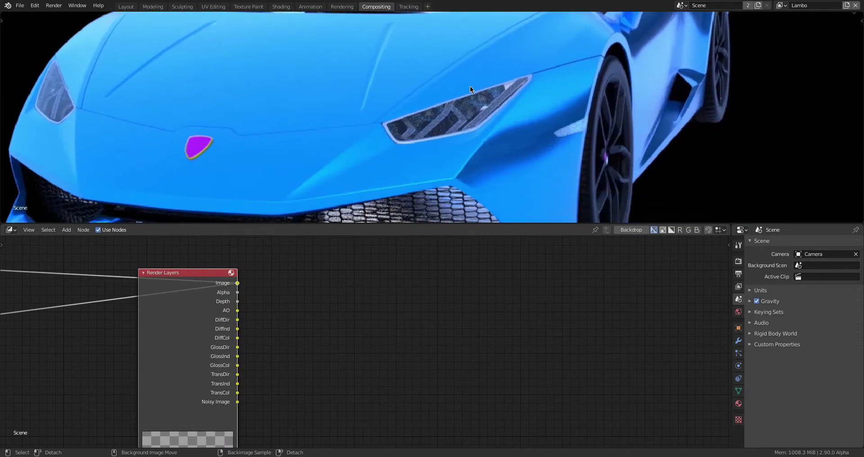
alt+middle_drag(495, 141, 448, 86)
mouse_move(372, 170)
alt+middle_down()
mouse_move(469, 136)
mouse_move(469, 86)
alt+middle_up()
key(alt+v)
mouse_move(376, 106)
alt+middle_down()
mouse_move(490, 94)
mouse_move(501, 123)
mouse_move(422, 144)
mouse_move(563, 141)
mouse_move(359, 147)
mouse_move(372, 115)
alt+middle_up()
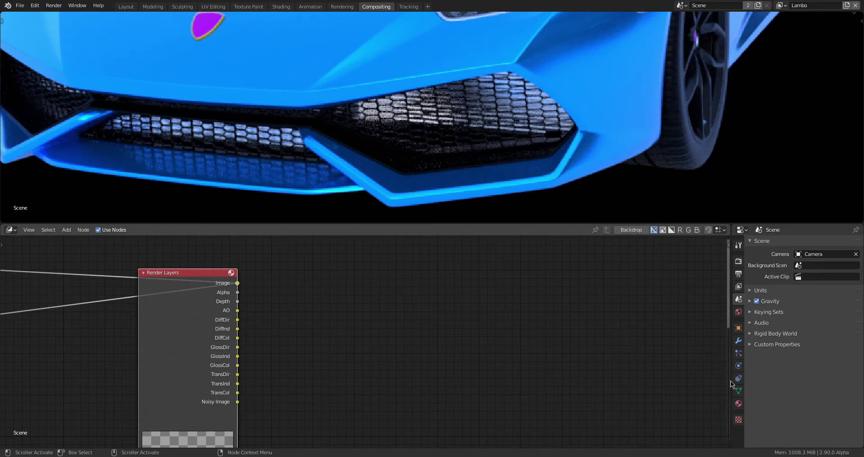
Enable the Denoising Data pass for the Lambo view layer and check the added Render Layers outputs.
click(739, 286)
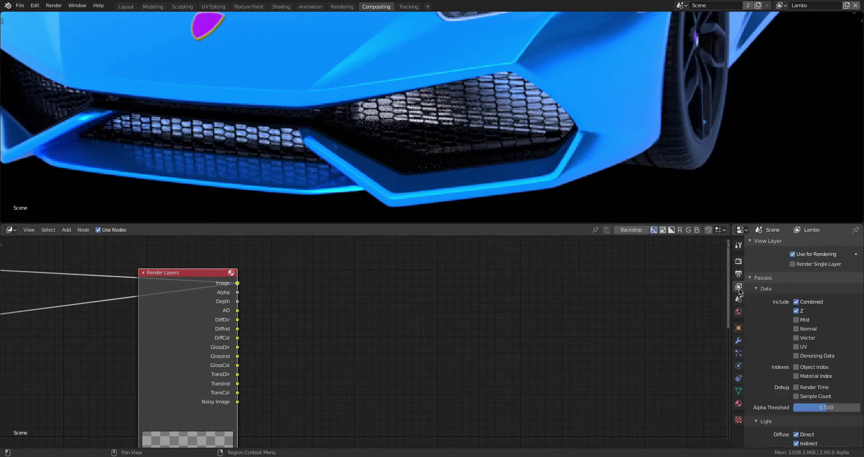
click(797, 355)
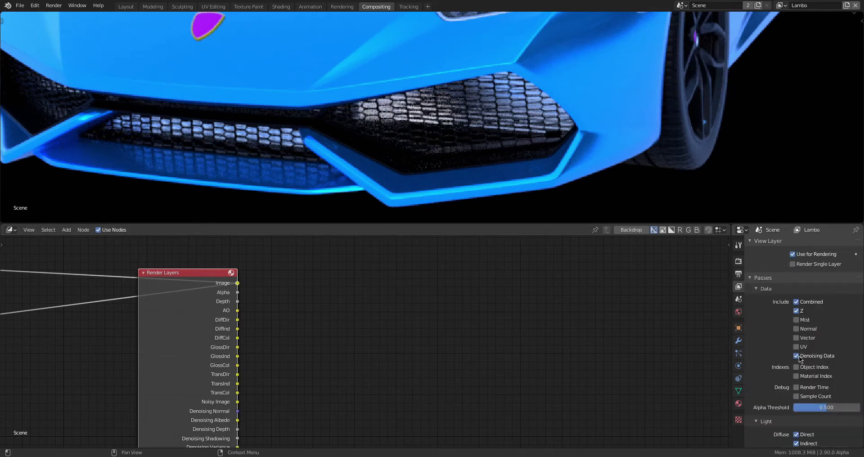
middle_drag(386, 403, 393, 319)
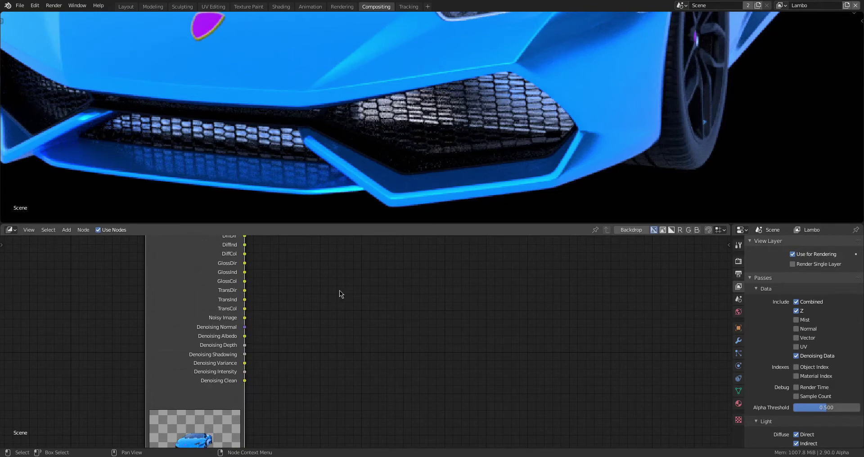
Render the scene again with the denoising passes and save the Blender file.
key(F12)
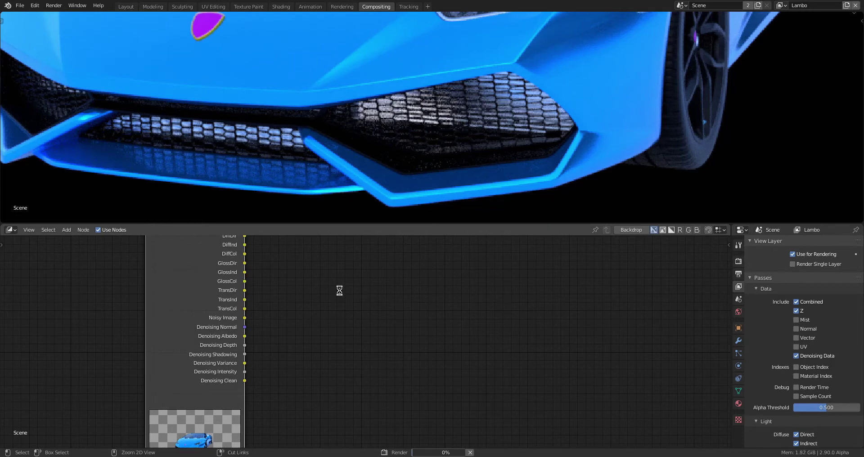
key(ctrl+s)
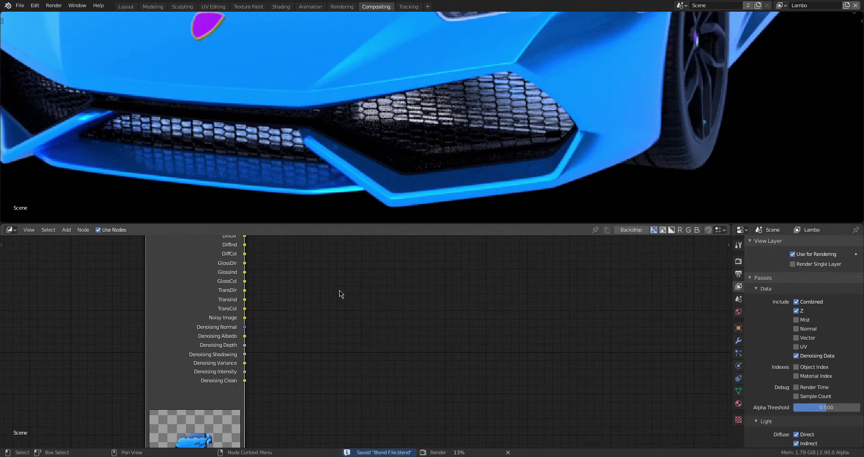
Show the Lambo layer's DiffDir pass in the Viewer and inspect its noise up close.
ctrl+shift+click(236, 275)
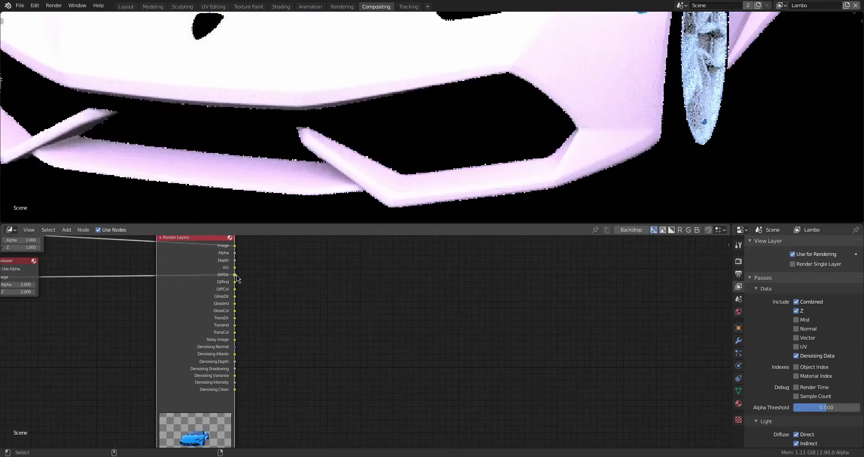
key(alt+v)
key(alt+v)
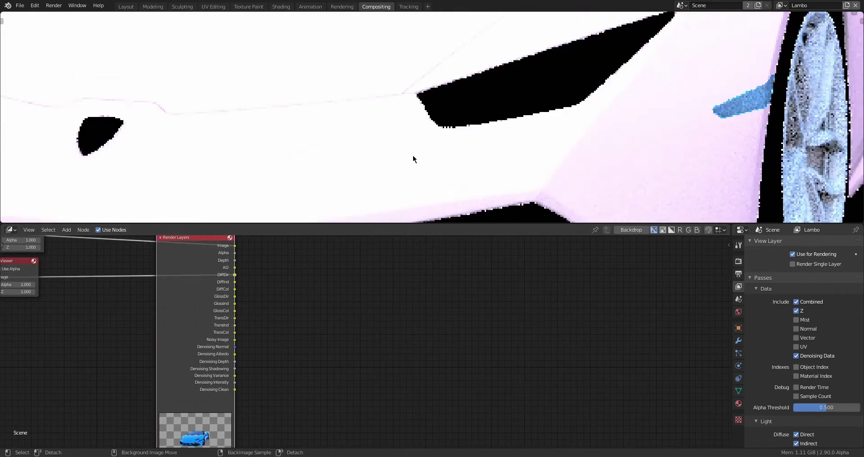
Examine the raw DiffDir pass over the whole front of the car for noise.
key(v)
key(v)
key(v)
key(v)
alt+middle_drag(416, 159, 452, 181)
key(alt+v)
key(v)
key(v)
alt+middle_drag(501, 56, 475, 165)
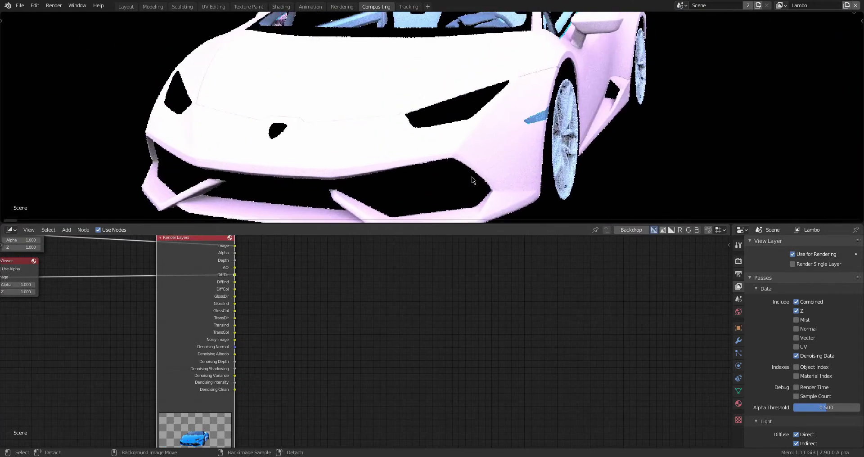
key(v)
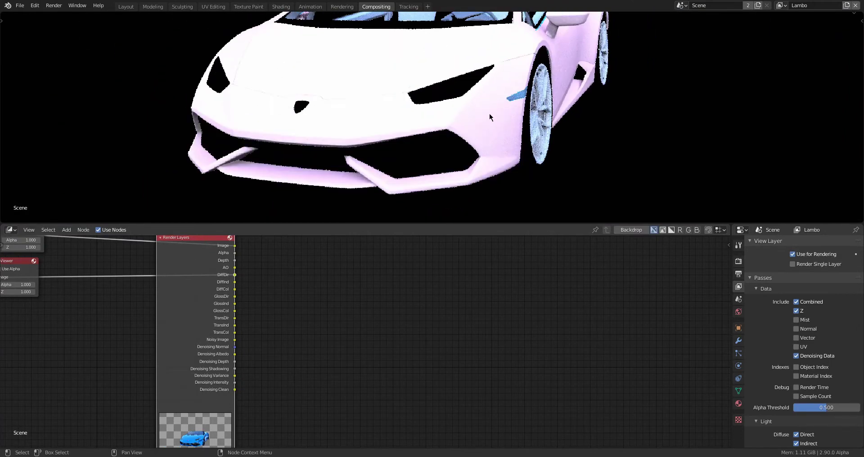
alt+middle_drag(496, 81, 490, 127)
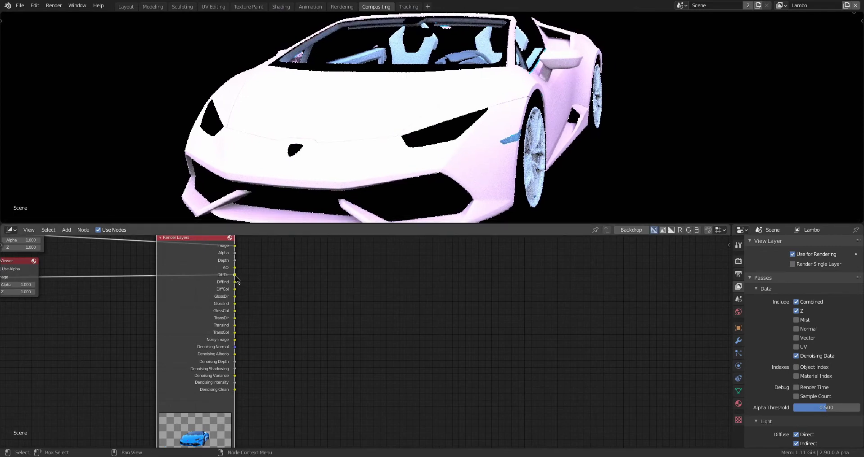
Add a Denoise node beside the Lambo Render Layers node.
key(F3)
text(deno)
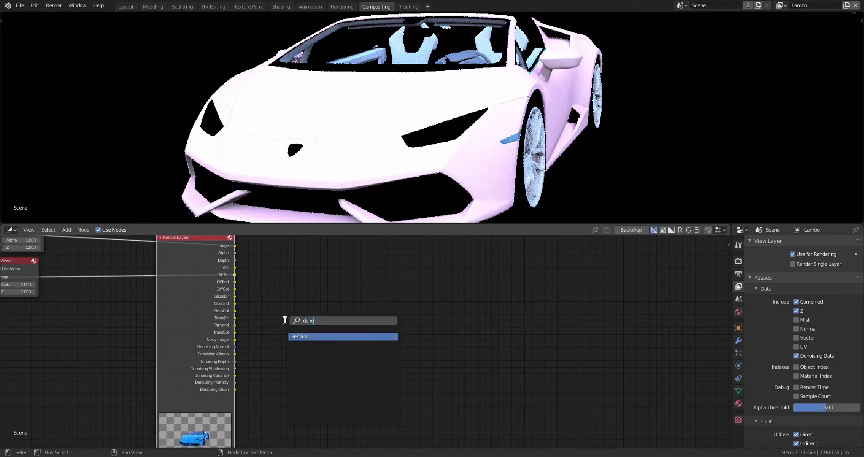
key(Return)
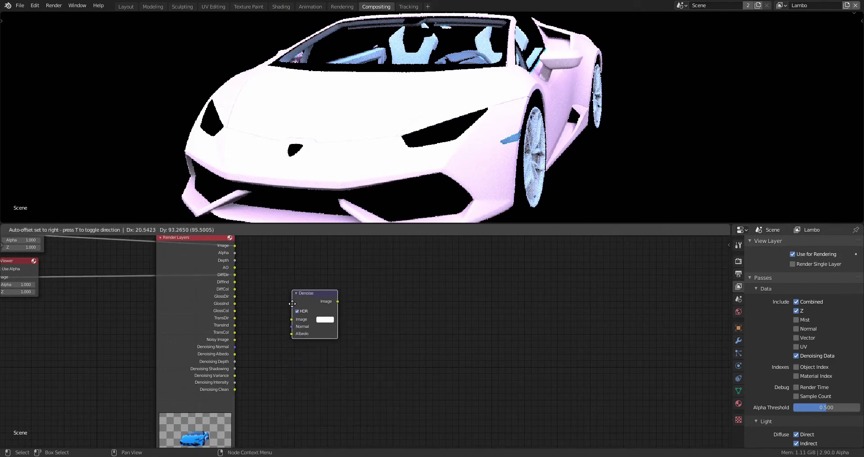
click(299, 305)
scroll(258, 347, up, 2)
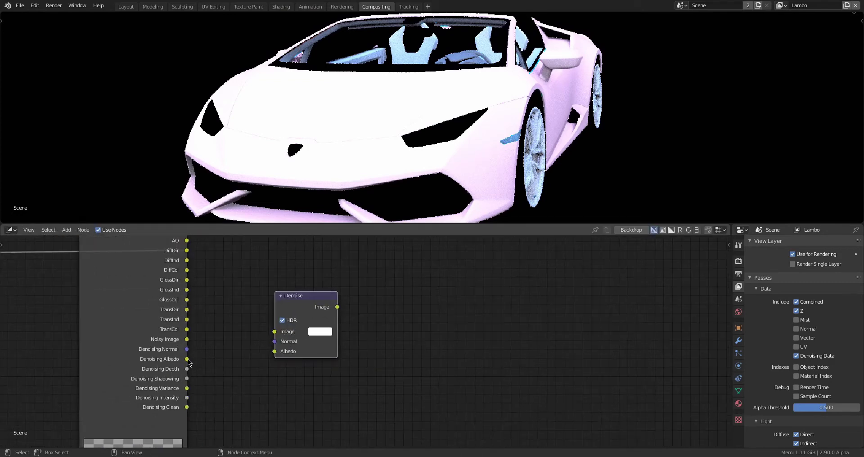
Feed Denoising Albedo, Denoising Normal and DiffDir into the Denoise node and show its output in the Viewer.
drag(187, 359, 275, 352)
drag(187, 349, 275, 342)
middle_drag(267, 327, 256, 368)
drag(297, 339, 287, 303)
drag(179, 294, 253, 337)
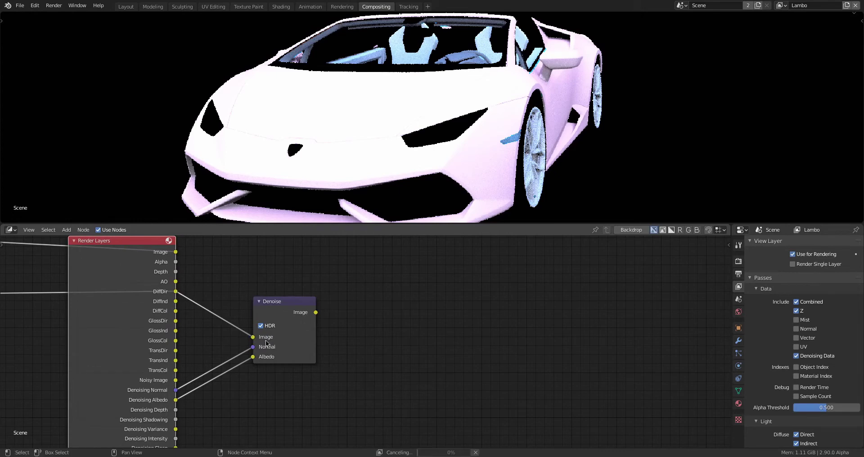
ctrl+shift+click(316, 313)
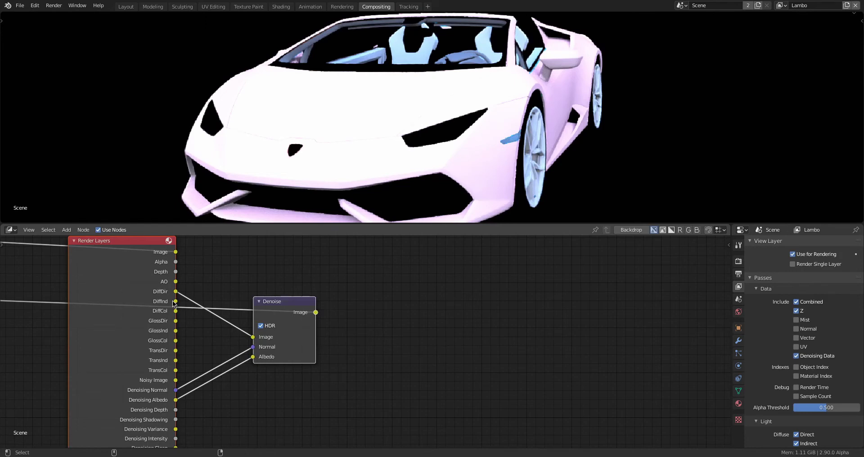
Collapse the Denoise node, duplicate it below, and connect Denoising Albedo and Denoising Normal to the copy.
click(259, 302)
drag(280, 304, 284, 301)
key(shift+d)
click(287, 337)
drag(177, 402, 262, 338)
drag(176, 390, 259, 334)
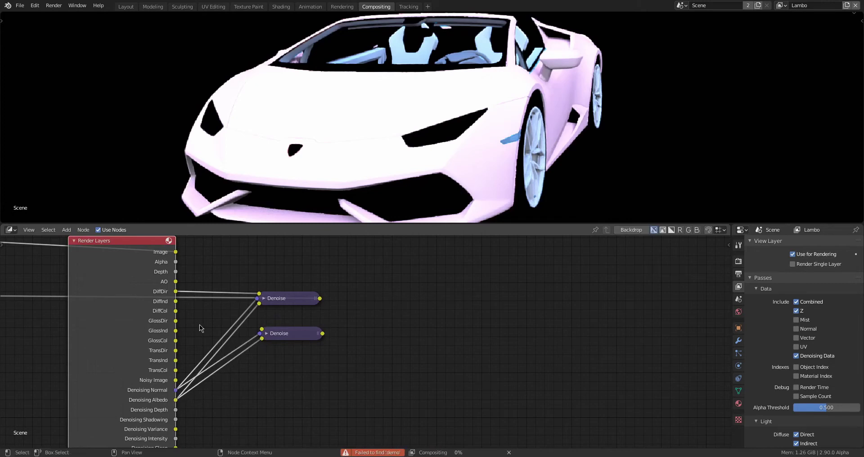
Route DiffInd into the second Denoise node, view the pass before and after denoising, and align the node under the first.
ctrl+shift+click(176, 301)
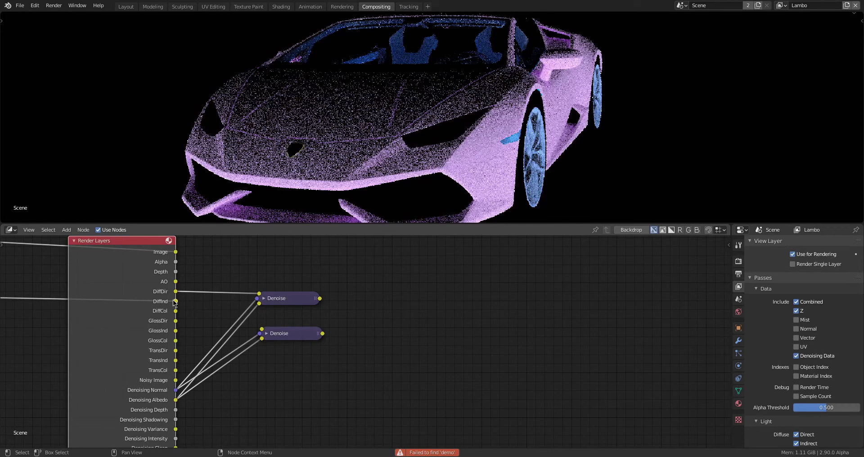
drag(175, 302, 264, 333)
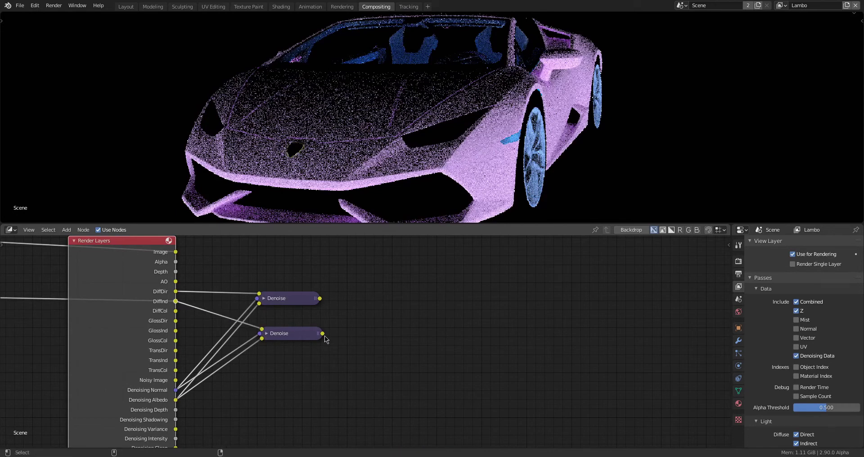
ctrl+shift+click(324, 336)
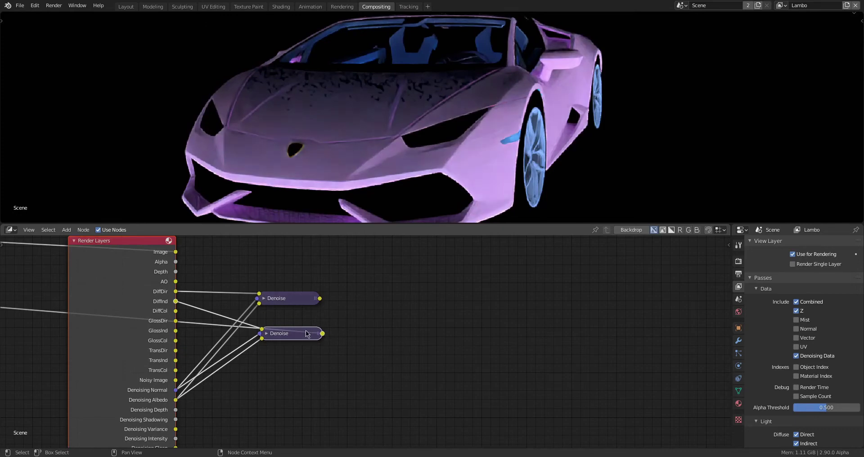
drag(306, 334, 301, 326)
click(303, 329)
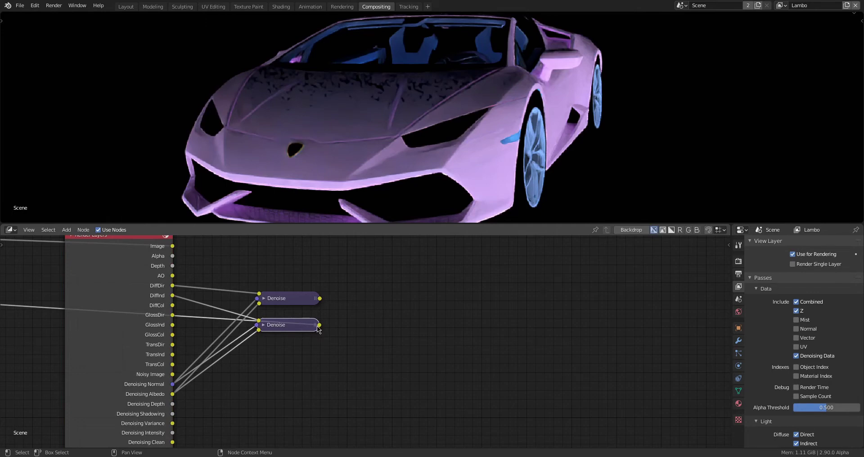
Show the node properties beside the backdrop and add a File Output node past the Denoise nodes.
key(n)
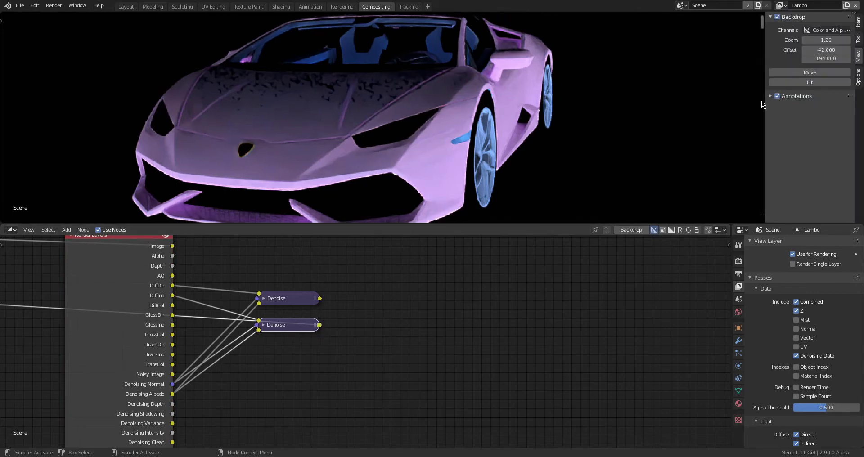
drag(765, 102, 732, 102)
click(858, 21)
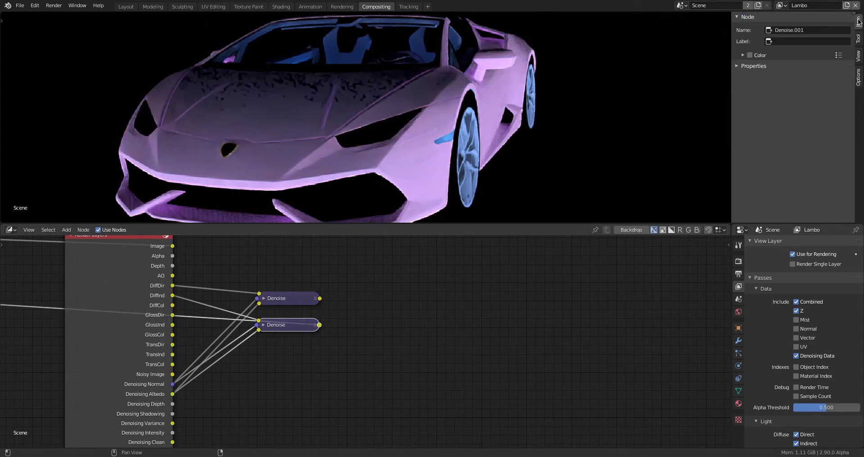
key(shift+a)
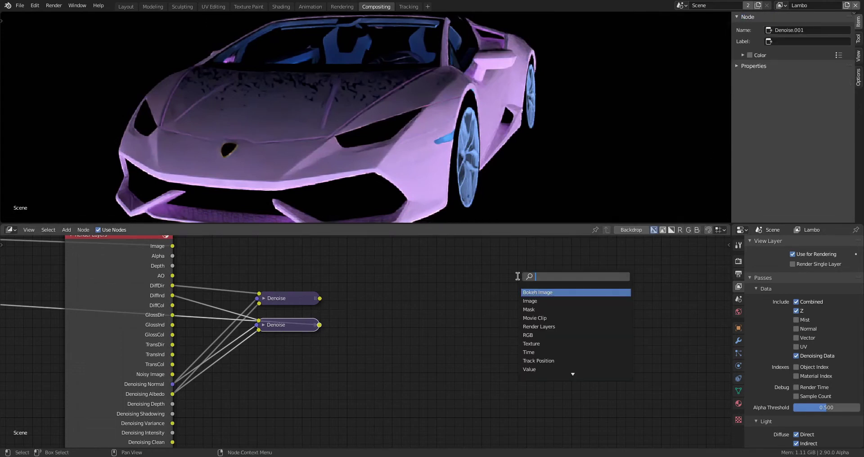
text(file)
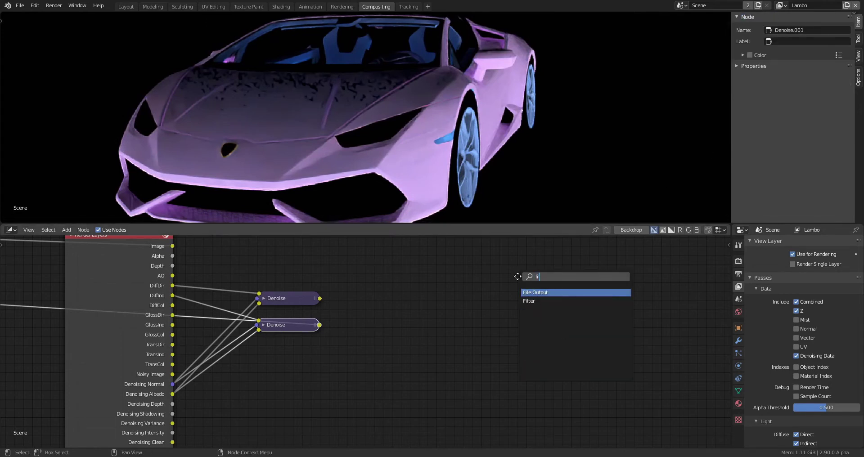
key(Return)
click(448, 300)
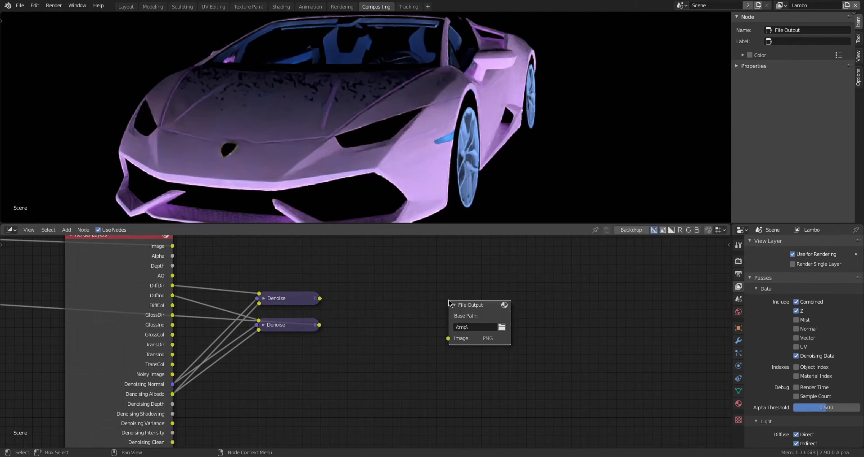
Set the File Output node's file format to OpenEXR MultiLayer.
click(739, 66)
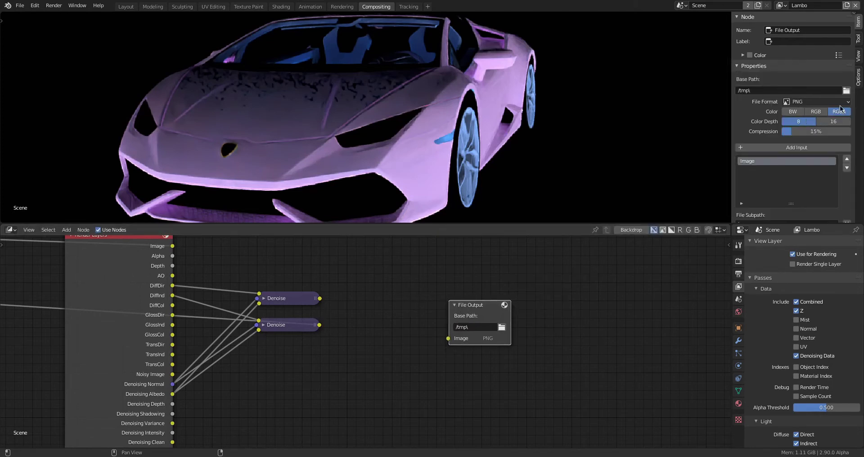
click(792, 102)
click(826, 155)
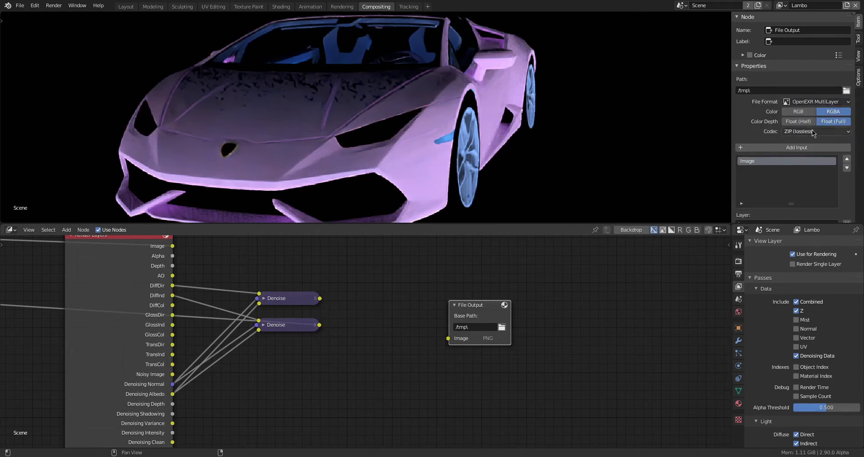
Add eleven more inputs to the File Output node and move it up so all its sockets fit in view.
click(756, 149)
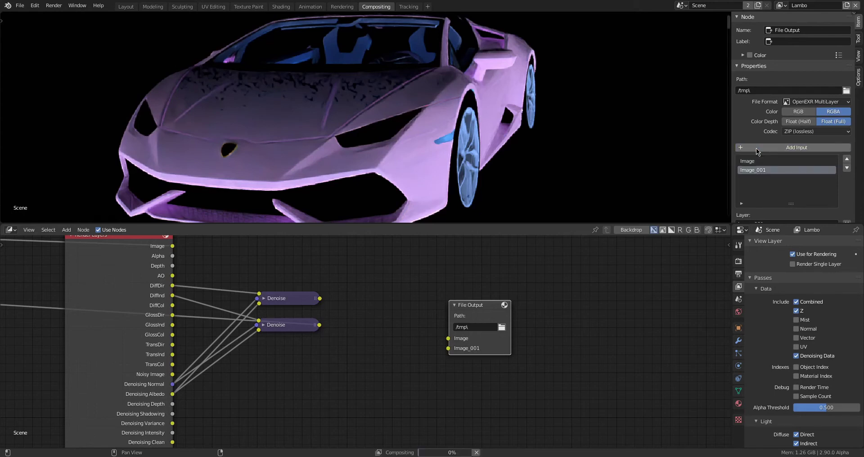
click(757, 148)
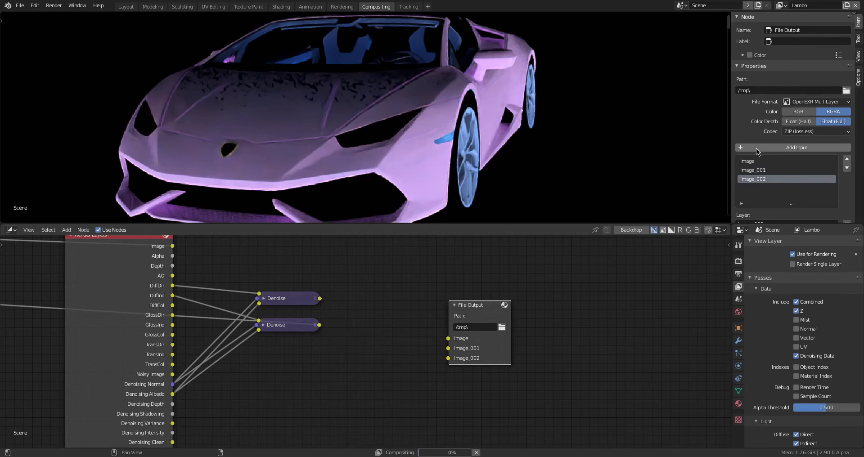
click(756, 147)
click(756, 148)
click(756, 147)
click(757, 148)
click(756, 148)
click(756, 147)
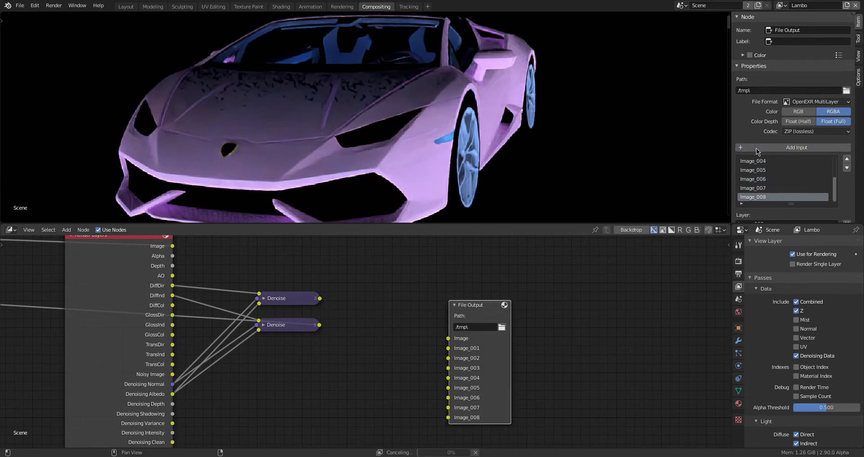
click(756, 147)
click(756, 148)
click(757, 147)
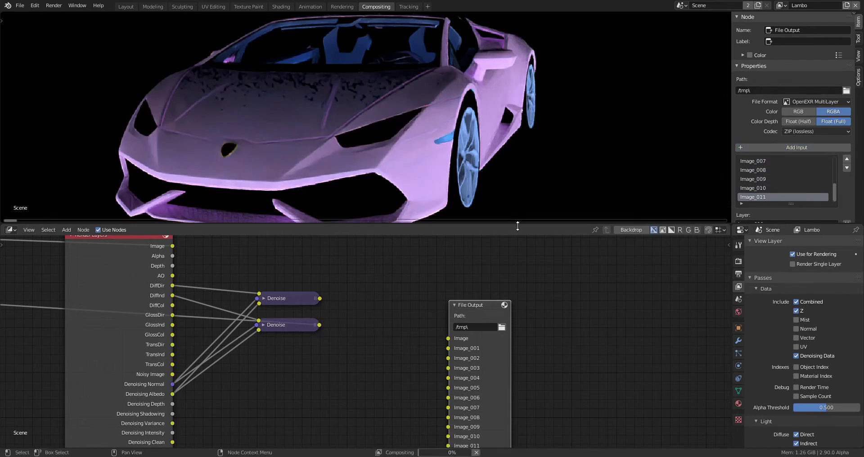
drag(449, 310, 432, 283)
Rename the first three File Output inputs Combined_Beauty, A and AO.
scroll(766, 169, up, 5)
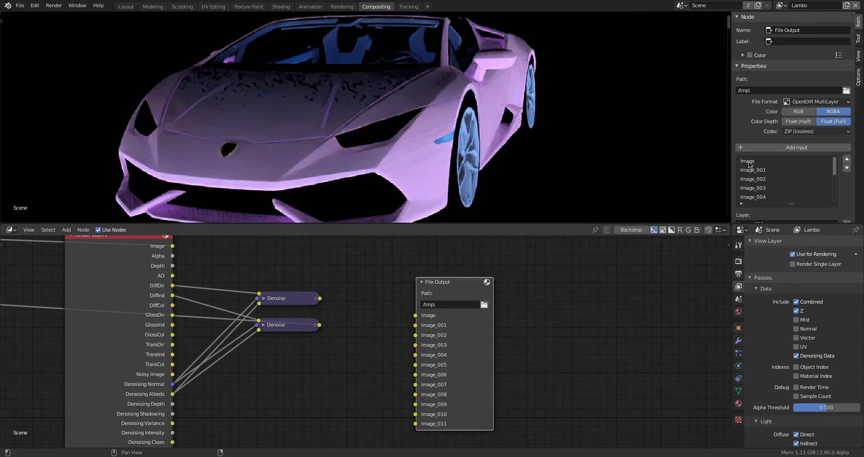
double_click(749, 162)
text(Render)
key(Return)
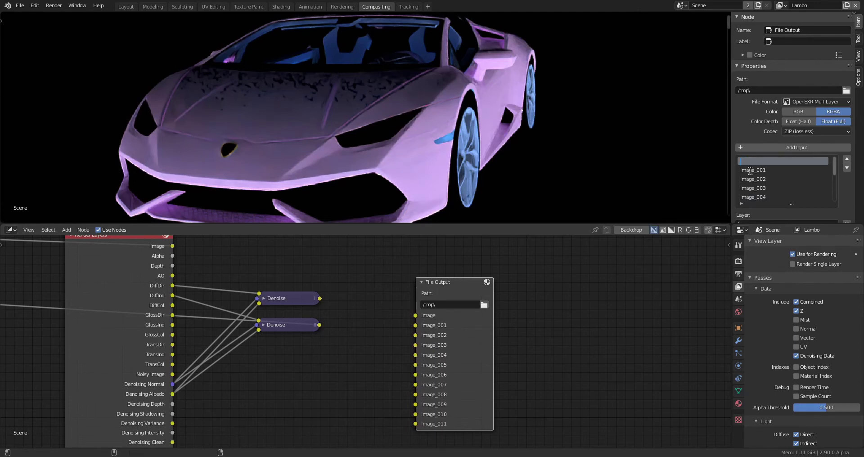
text(Combined?Beauty)
key(Tab)
text(A)
key(Tab)
text(AO)
Rename the following three File Output inputs D_Direct, D_Indirect and D_Color.
key(Tab)
text(D_Direct)
double_click(756, 196)
text(D_Indirect)
double_click(755, 196)
text(D_Color)
Name the glossy File Output inputs G_Direct, G_Indirect and G_Color.
double_click(750, 188)
text(G_Direct)
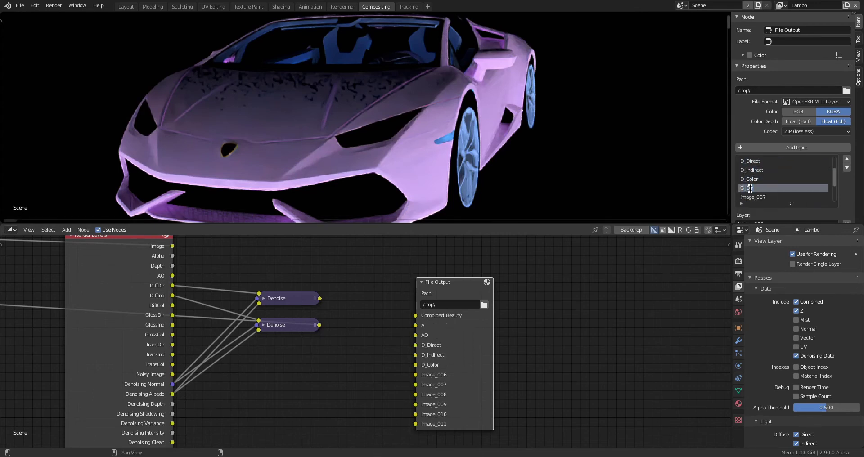
text(G_Indirect)
double_click(750, 189)
text(G_Color)
Name the last three File Output inputs T_Direct, T_Indirect and T_Color.
double_click(751, 189)
text(T_Direct)
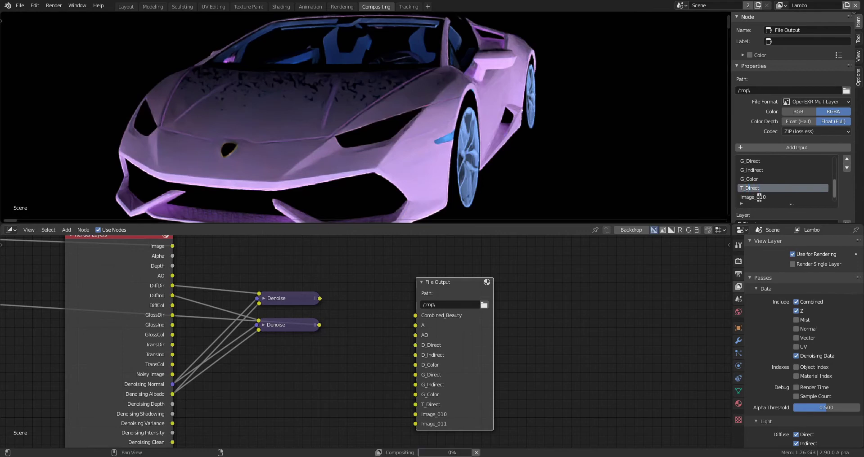
double_click(760, 198)
text(T_Indirect)
scroll(761, 198, down, 3)
double_click(761, 198)
text(T_Color)
key(Return)
Connect the two Denoise outputs to D_Direct and D_Indirect on the File Output node, tidying the node positions.
drag(314, 301, 415, 345)
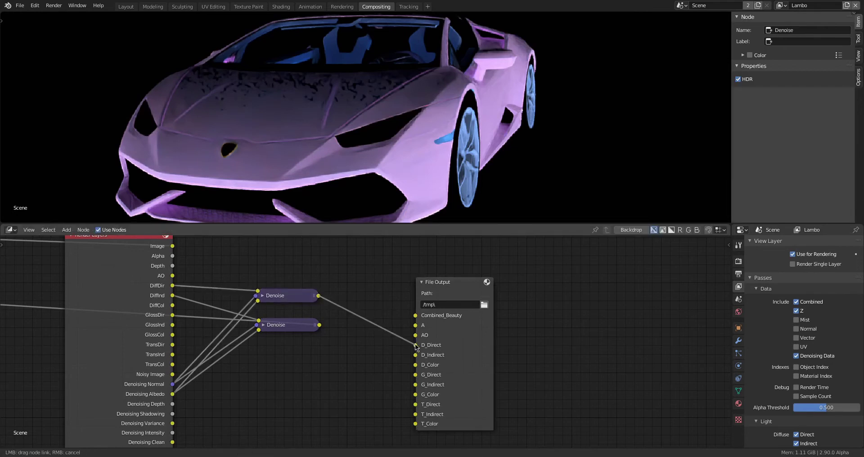
click(311, 326)
drag(432, 293, 435, 256)
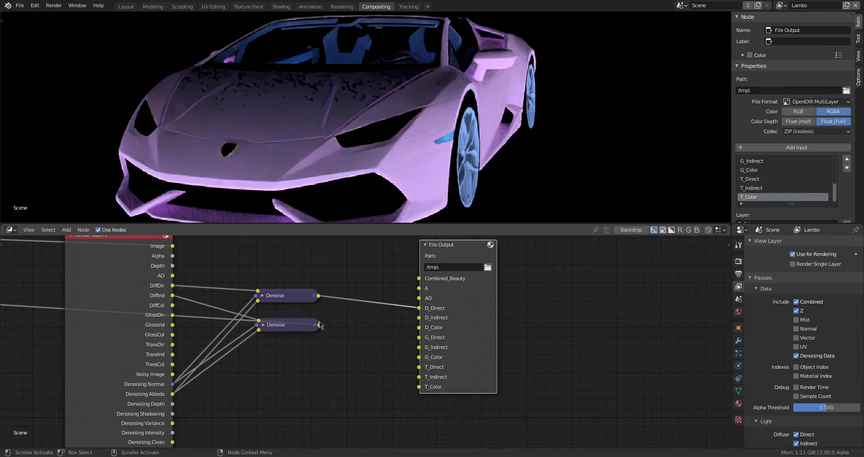
drag(320, 325, 420, 319)
ctrl+shift+click(172, 248)
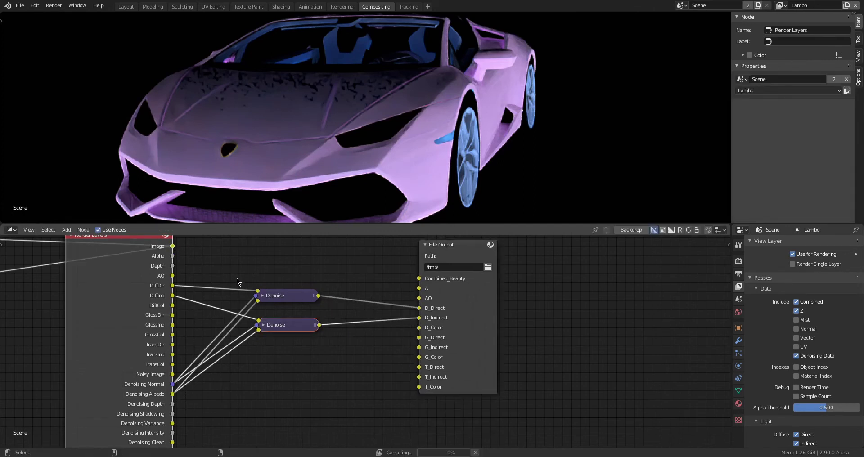
drag(300, 326, 297, 320)
click(332, 333)
Connect DiffCol, GlossCol and TransCol directly to D_Color, G_Color and T_Color, and preview the DiffCol and TransDir passes.
ctrl+shift+click(167, 303)
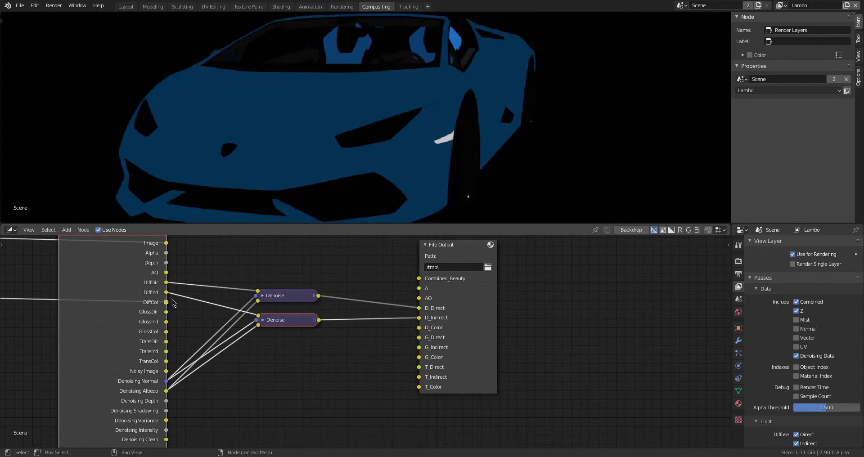
drag(167, 303, 419, 327)
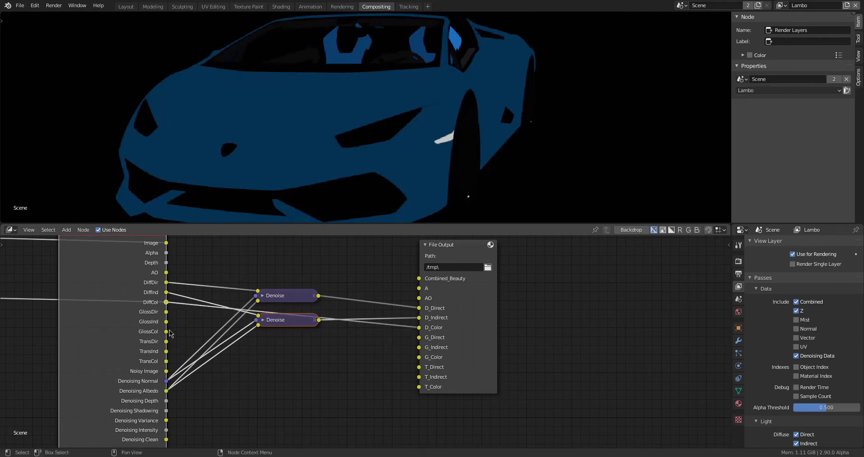
drag(167, 332, 420, 358)
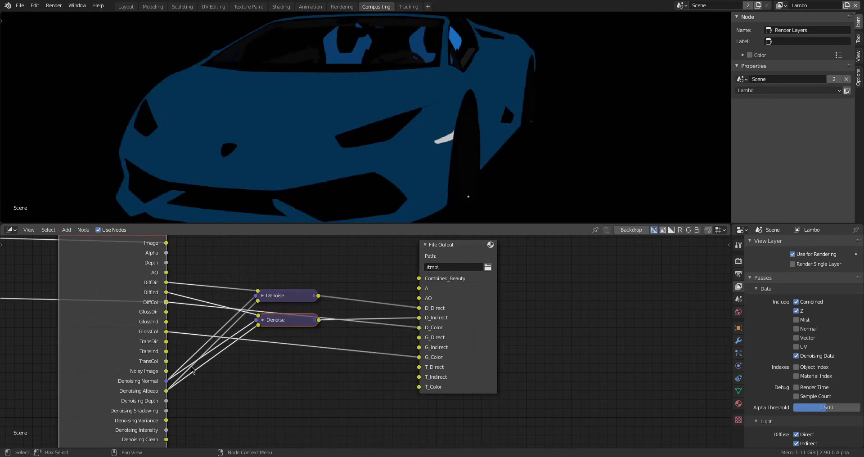
drag(167, 362, 419, 387)
ctrl+shift+click(167, 342)
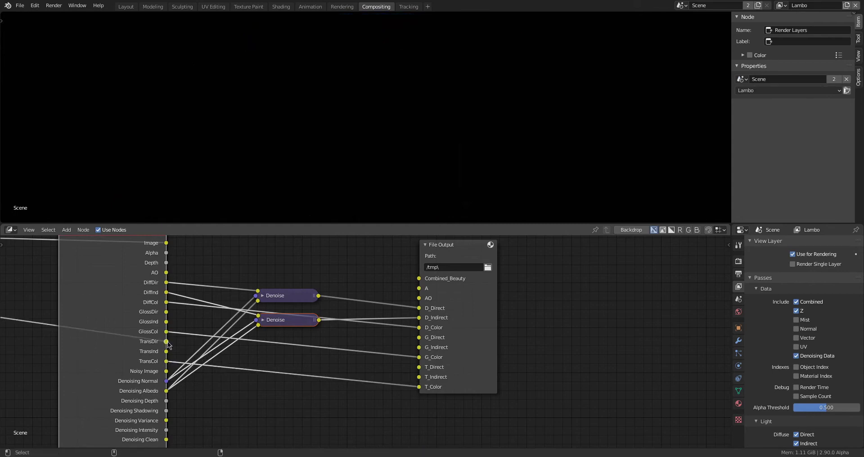
Connect TransDir directly to T_Direct, then duplicate a Denoise node below the existing ones and shift the original pair.
drag(167, 341, 420, 367)
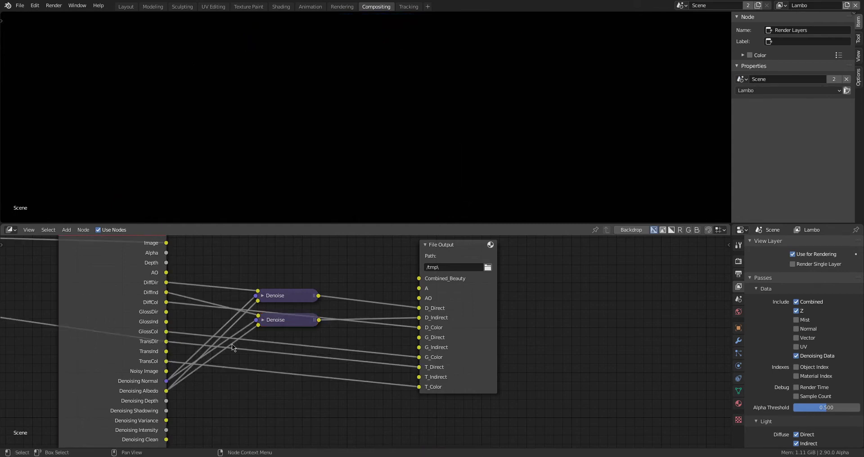
click(287, 325)
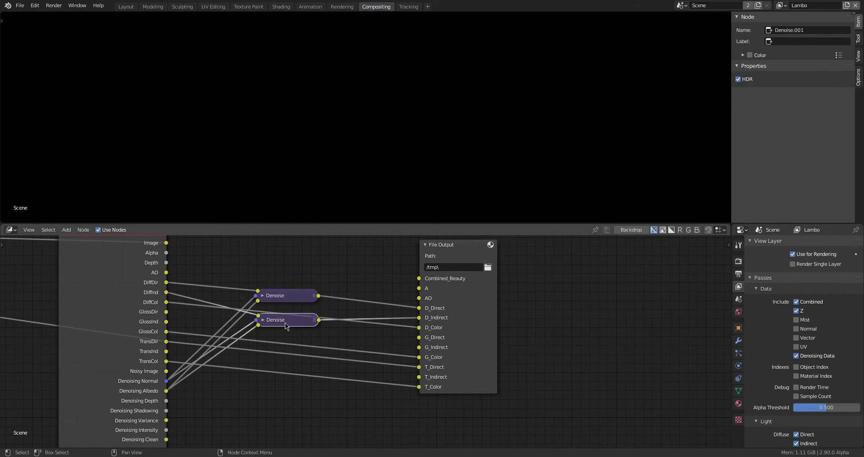
key(shift+d)
click(282, 405)
drag(285, 276, 291, 322)
key(g)
click(285, 309)
Feed GlossDir with Denoising Normal and Albedo into the new Denoise node, connect it to G_Direct, and tidy the stack.
drag(166, 391, 256, 415)
drag(166, 381, 248, 400)
drag(167, 312, 257, 404)
drag(319, 409, 418, 339)
drag(298, 409, 289, 307)
drag(293, 281, 287, 285)
Duplicate another Denoise node, feed it GlossInd with Denoising Normal and Albedo, and connect it to G_Indirect.
key(shift+d)
click(293, 396)
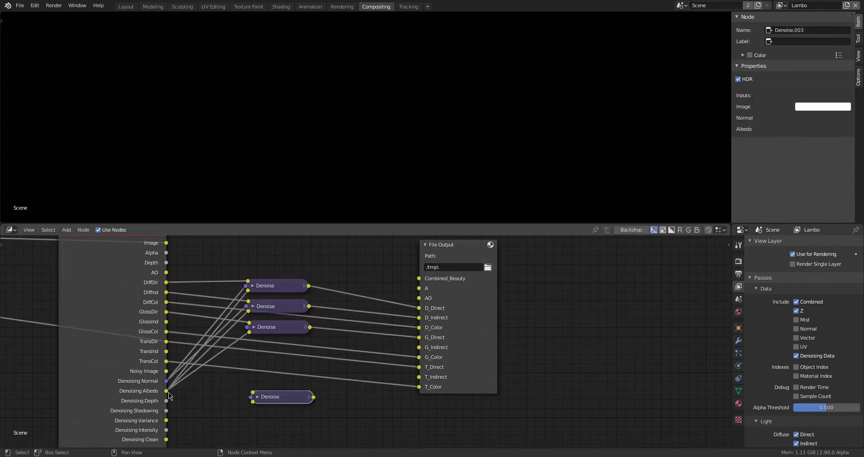
drag(166, 391, 252, 402)
drag(167, 382, 250, 397)
drag(167, 322, 252, 393)
drag(314, 398, 418, 348)
drag(289, 398, 286, 347)
Duplicate one more Denoise node for TransInd with its denoising passes, output it to T_Indirect, and align it with the stack.
key(shift+d)
click(289, 412)
drag(166, 392, 250, 412)
drag(166, 352, 251, 406)
drag(313, 412, 286, 367)
drag(325, 264, 274, 376)
drag(275, 367, 273, 367)
Connect the Render Layers AO and Alpha outputs directly to AO and A on the File Output, moving the Denoise nodes down.
middle_drag(227, 261, 205, 314)
click(205, 314)
drag(144, 326, 397, 352)
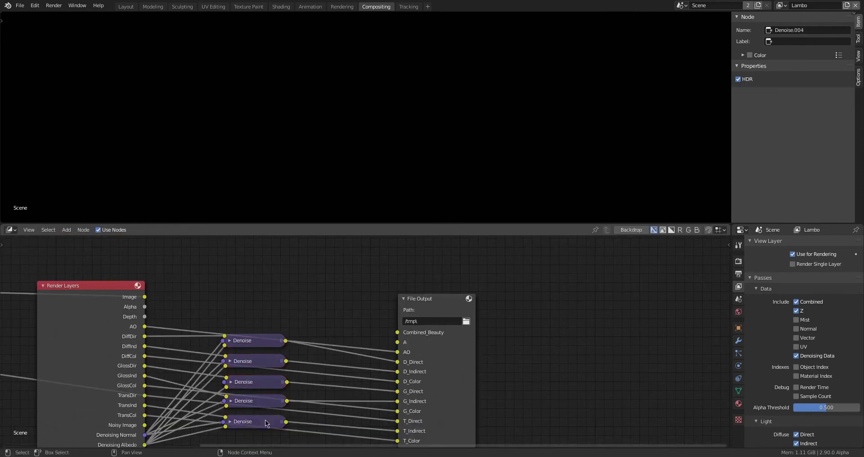
drag(240, 313, 277, 430)
drag(274, 401, 274, 411)
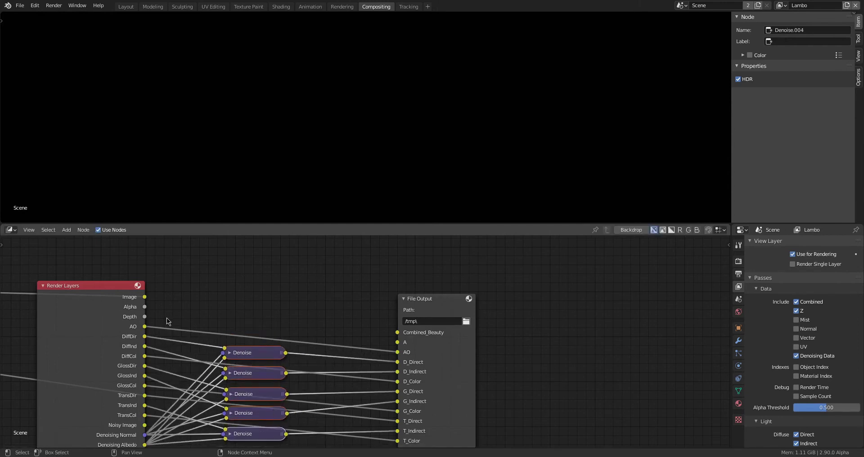
drag(145, 307, 399, 336)
middle_drag(399, 336, 406, 356)
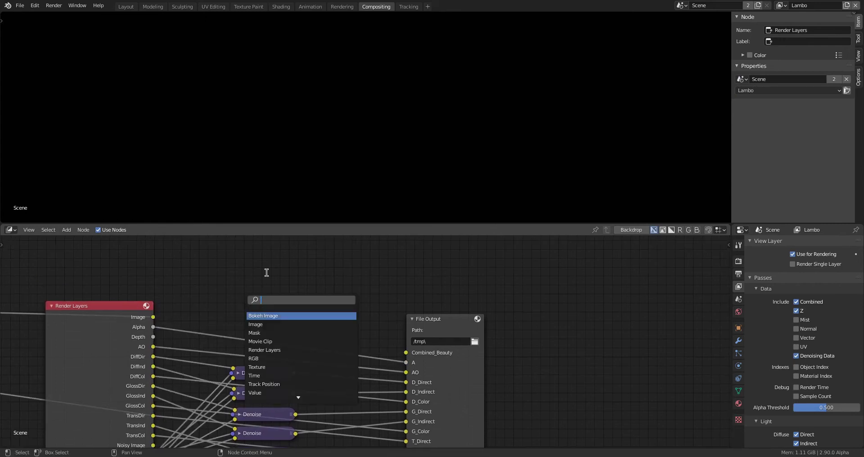
Add a Denoise node, feed it Image with Denoising Normal and Albedo, and connect it to Combined_Beauty.
text(den)
key(Return)
click(256, 239)
middle_drag(225, 411, 228, 388)
drag(236, 303, 155, 442)
drag(156, 433, 240, 292)
drag(156, 295, 237, 284)
click(242, 247)
drag(244, 247, 238, 294)
drag(293, 293, 409, 331)
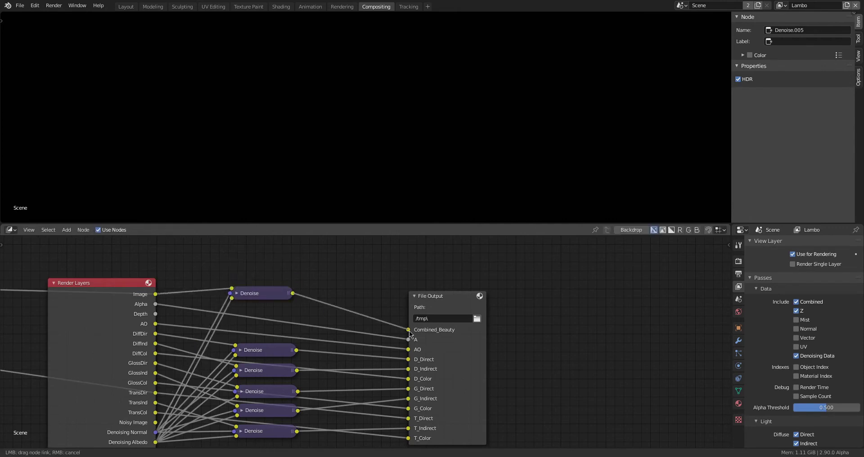
Set the File Output path to the Render folder inside Blender + Fusion on the Desktop.
click(477, 319)
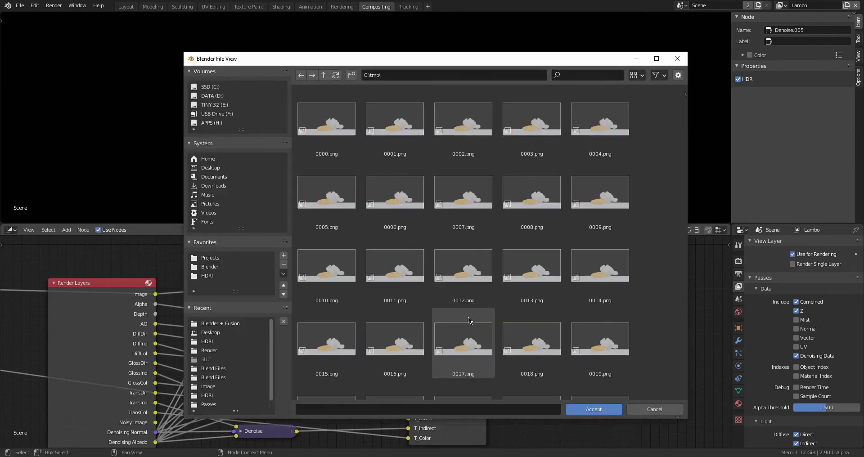
click(213, 169)
double_click(323, 127)
double_click(332, 142)
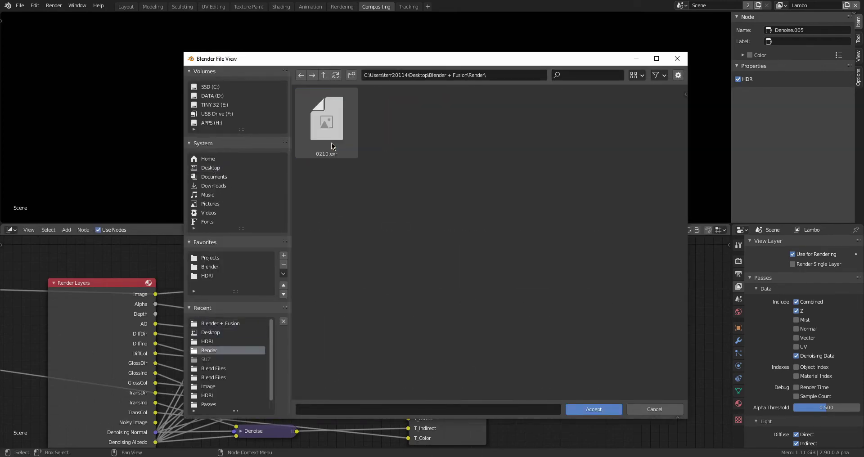
click(595, 408)
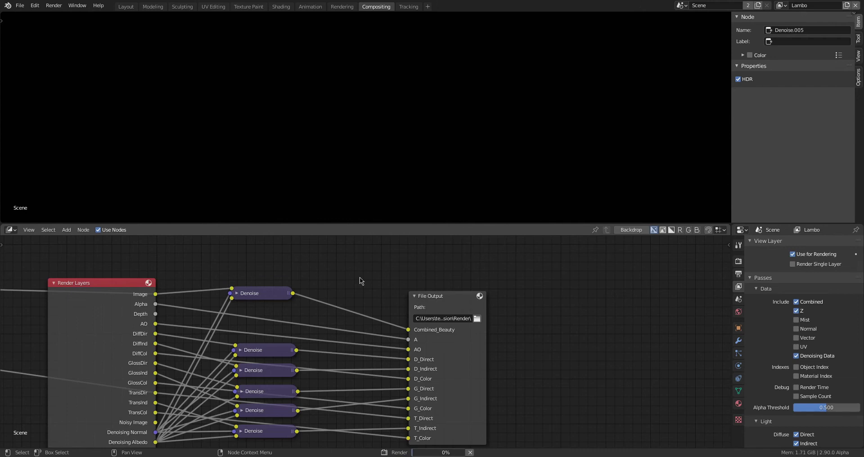
Add Shadow and Shadow_Alpha inputs to the File Output and connect the Shadow Catcher layer's Image to Shadow.
drag(468, 297, 468, 296)
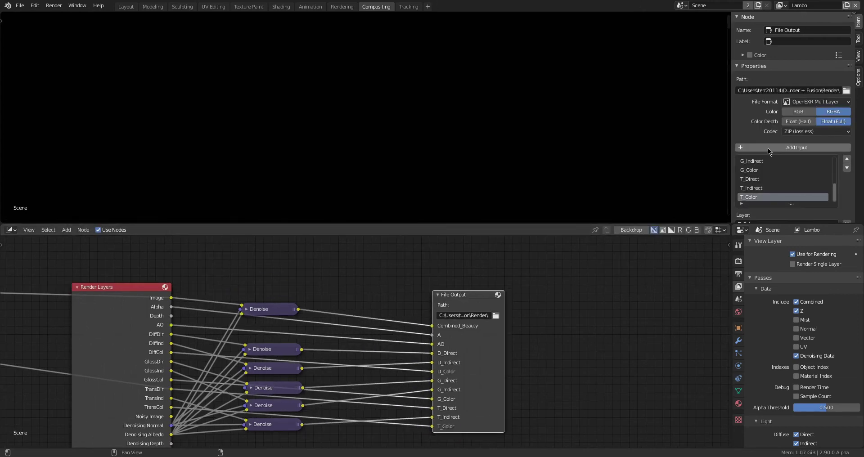
click(769, 149)
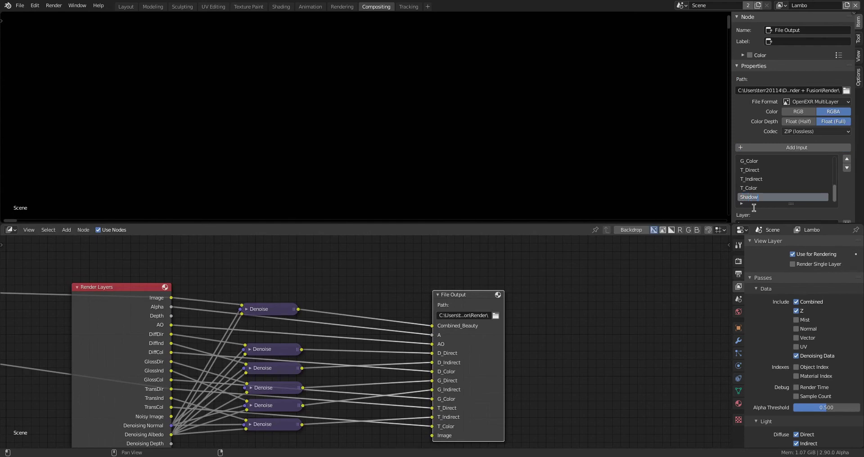
drag(275, 347, 364, 290)
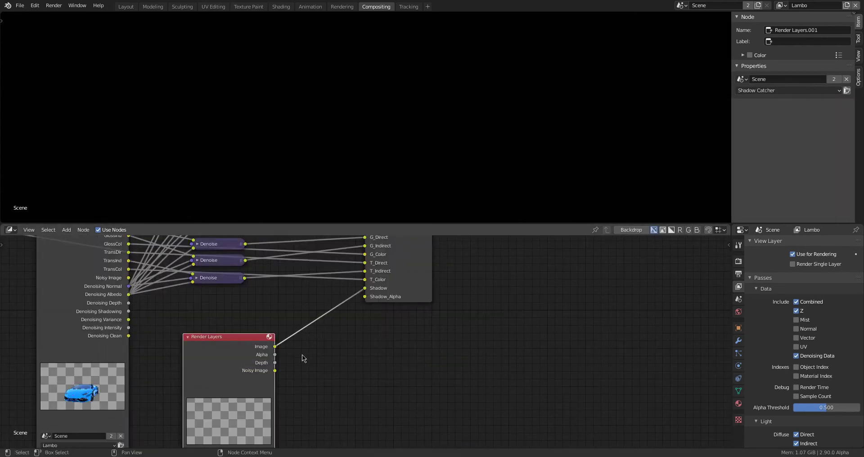
Remove the Shadow_Alpha input from the File Output node.
middle_drag(303, 356, 332, 302)
middle_drag(424, 310, 396, 349)
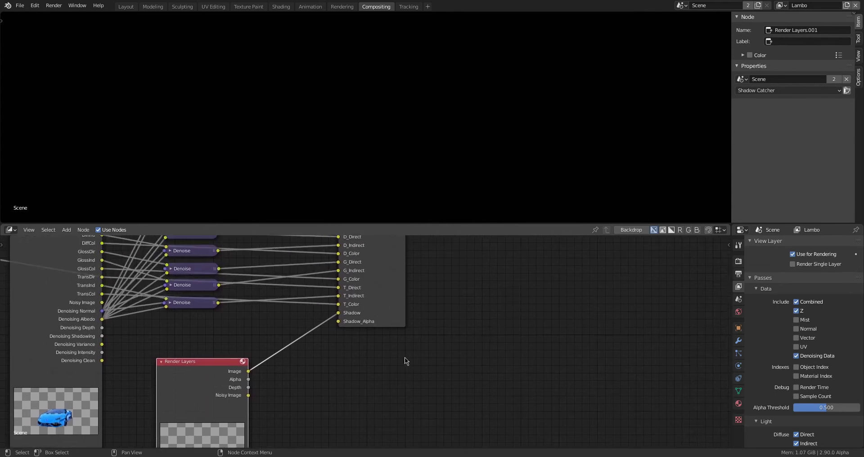
click(399, 274)
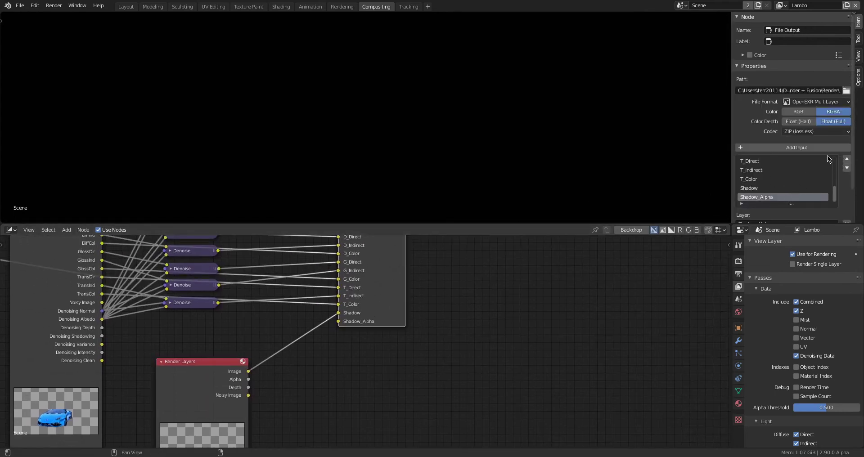
right_click(774, 197)
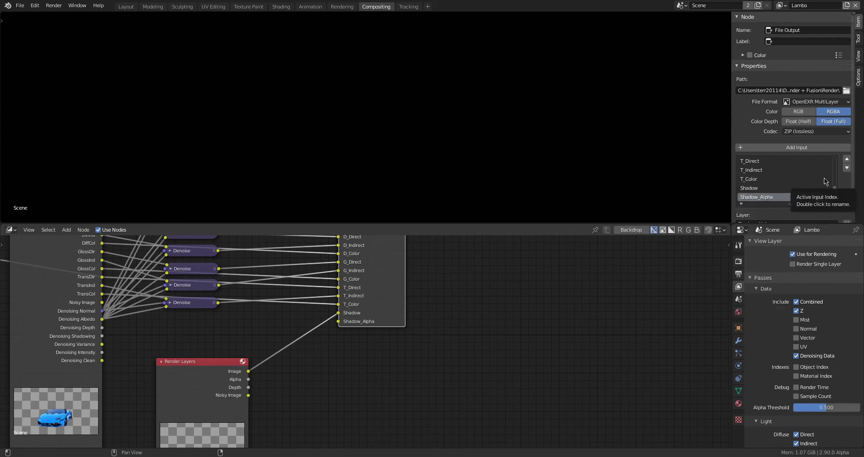
right_click(791, 198)
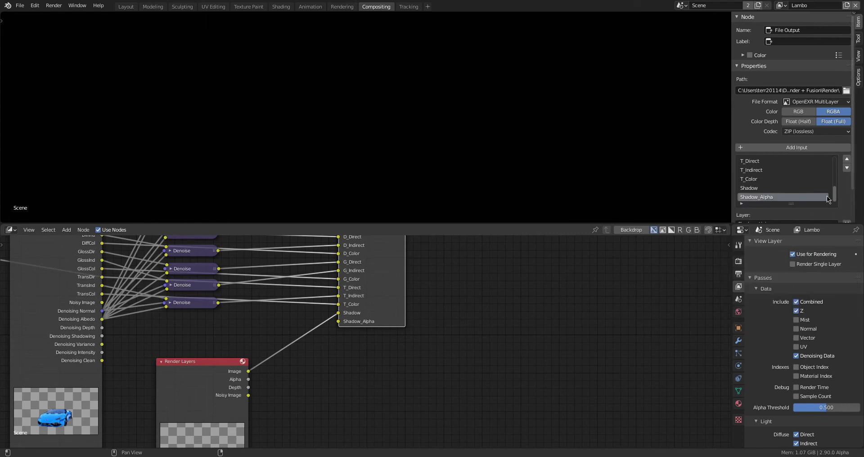
scroll(842, 119, down, 2)
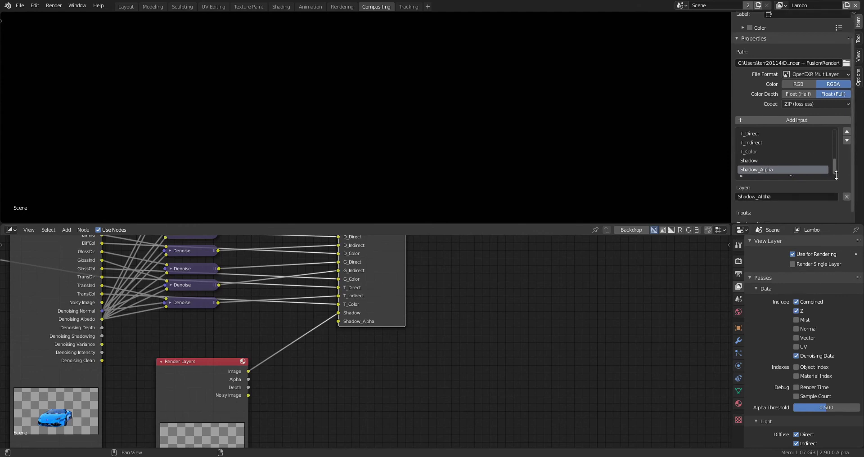
click(847, 188)
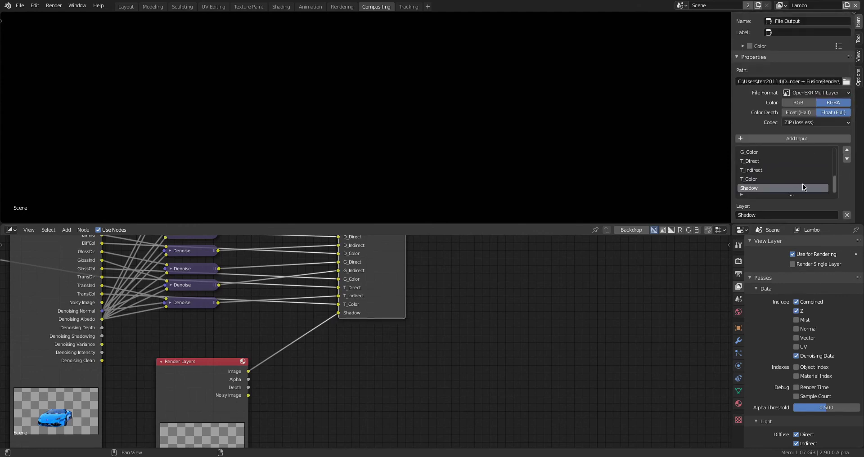
Move the Shadow Catcher Render Layers node closer to the File Output, save the blend file and start the render.
middle_drag(442, 297, 487, 266)
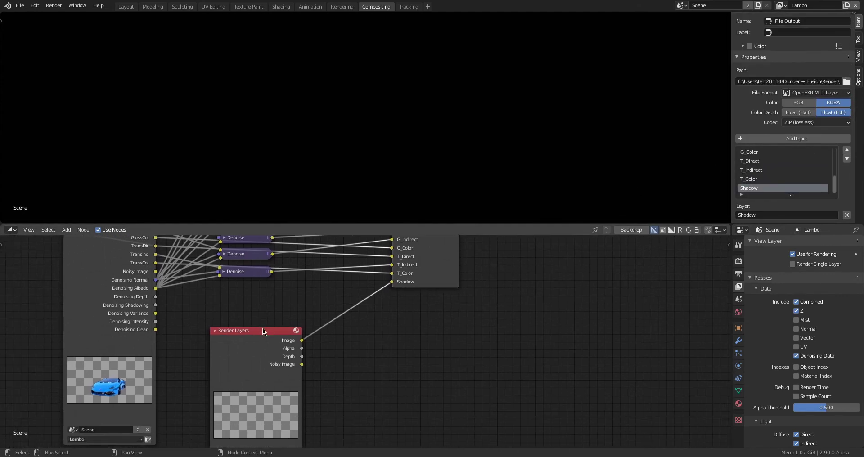
drag(263, 332, 251, 321)
key(ctrl+s)
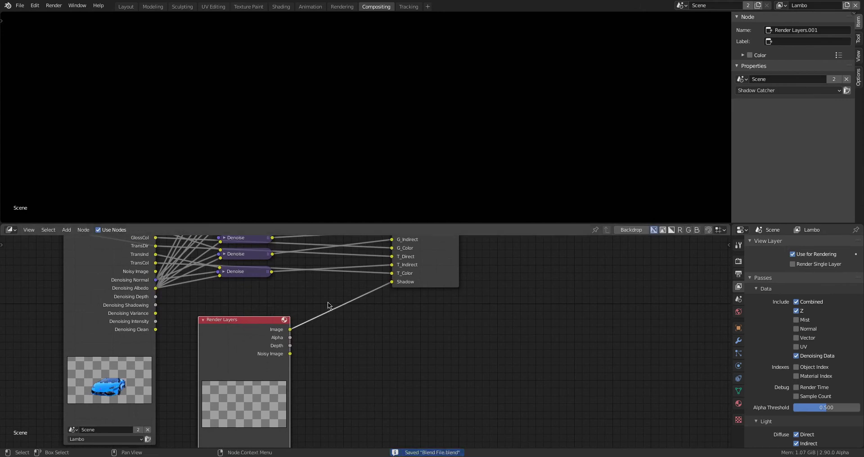
middle_drag(413, 304, 403, 345)
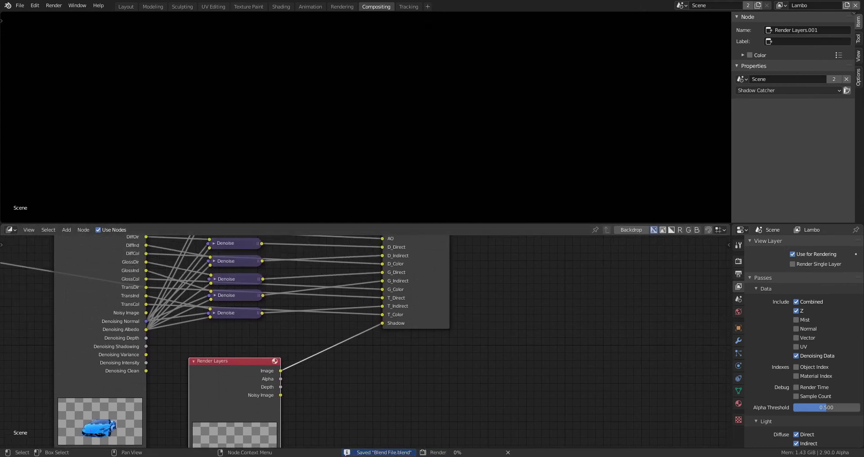
click(347, 7)
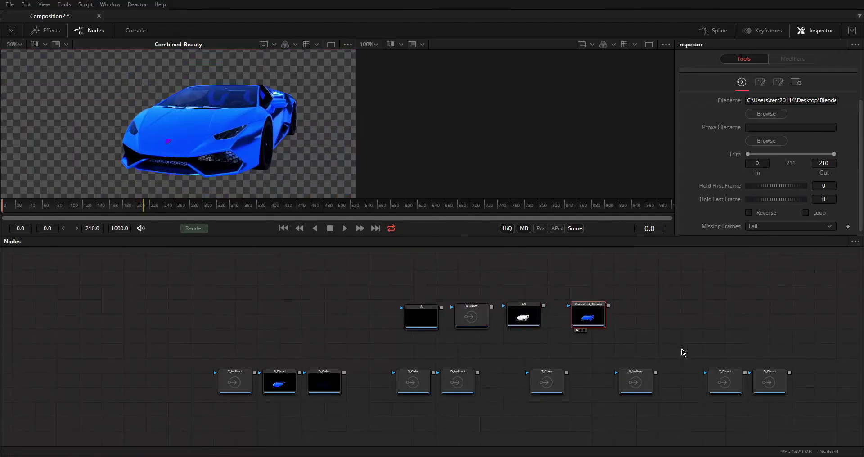
In Fusion, group the D_Direct, D_Indirect and D_Color loaders side by side, apart from the glossy loaders.
click(109, 382)
drag(350, 387, 89, 350)
drag(171, 382, 357, 382)
drag(535, 383, 452, 390)
drag(439, 383, 580, 372)
ctrl+scroll(172, 371, up, 2)
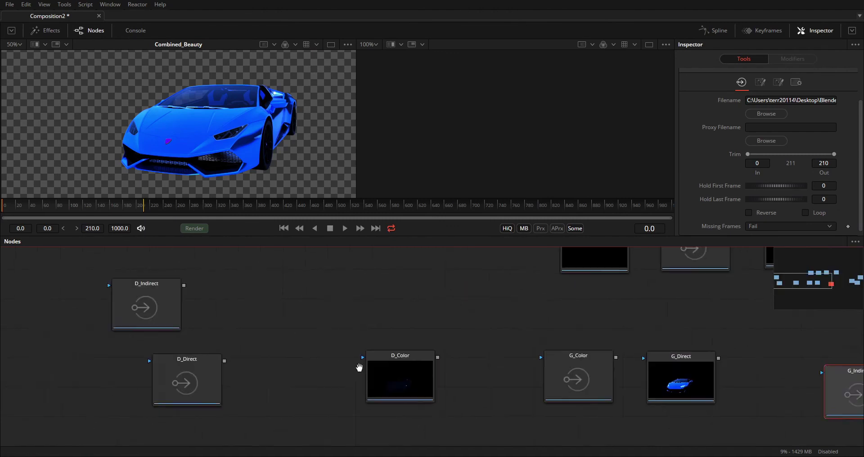
drag(156, 307, 269, 372)
drag(409, 379, 367, 375)
ctrl+scroll(298, 396, down, 1)
drag(371, 313, 304, 313)
Merge D_Direct with D_Indirect, chain D_Color on with a second merge, and change the first merge's apply mode.
drag(405, 314, 312, 385)
click(277, 327)
drag(344, 327, 340, 326)
drag(470, 326, 340, 387)
click(330, 395)
click(790, 139)
click(765, 149)
View the merge that adds D_Color, change its apply mode, and tidy the diffuse nodes.
click(345, 328)
key(1)
click(407, 386)
key(1)
click(790, 139)
drag(453, 416, 252, 292)
drag(390, 386, 411, 395)
Line up the glossy loaders in the order G_Direct, G_Indirect and G_Color.
middle_drag(499, 383, 366, 357)
drag(653, 311, 606, 299)
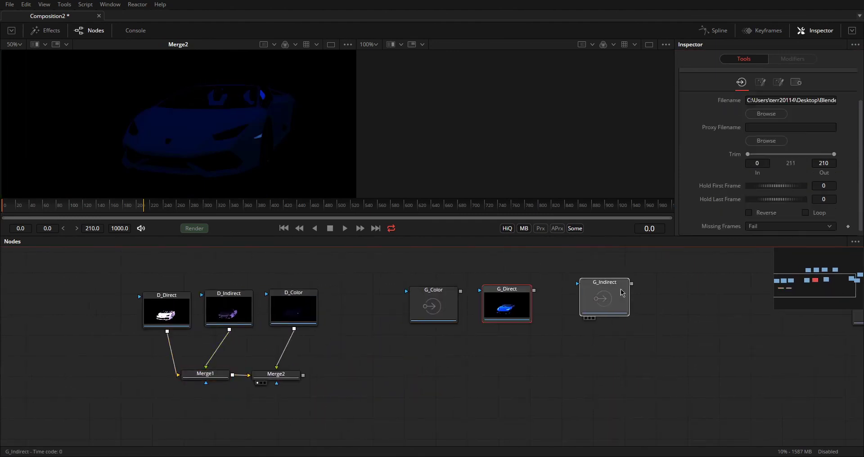
drag(433, 307, 644, 315)
drag(506, 306, 472, 306)
drag(585, 306, 543, 306)
drag(571, 292, 498, 297)
Merge G_Direct with G_Indirect, chain G_Color on with a second merge, and change the first merge's apply mode.
drag(605, 293, 506, 353)
drag(666, 309, 533, 355)
drag(689, 292, 611, 366)
click(547, 308)
key(1)
click(517, 365)
click(769, 140)
click(761, 149)
key(1)
View the merge that adds G_Color, set its apply mode to Multiply, and tidy the glossy nodes.
key(1)
click(790, 139)
click(761, 169)
drag(627, 307, 615, 308)
drag(612, 366, 600, 364)
Merge the glossy result with the diffuse result, view it, and change that merge's apply mode.
drag(385, 346, 351, 338)
drag(604, 332, 428, 397)
key(1)
click(774, 139)
click(770, 151)
Arrange the T_Direct, T_Indirect and T_Color loaders, merge T_Direct with T_Indirect, and change the merge's apply mode.
middle_drag(674, 311, 374, 354)
drag(457, 332, 363, 330)
drag(422, 320, 532, 328)
drag(458, 301, 450, 343)
drag(477, 326, 326, 338)
click(771, 140)
click(767, 150)
Merge T_Color onto the transmission result with apply mode Multiply, view it, and tidy the transmission nodes.
drag(527, 325, 435, 332)
drag(584, 318, 424, 400)
drag(557, 332, 496, 328)
click(770, 139)
click(767, 169)
key(1)
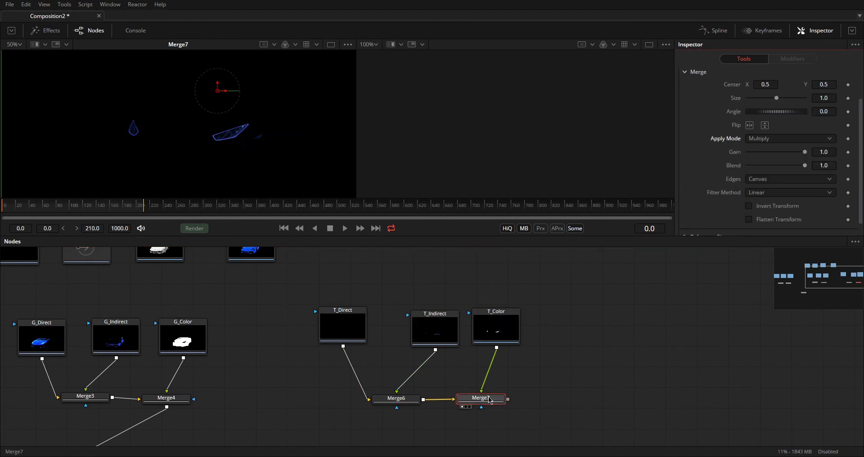
drag(343, 327, 372, 329)
drag(391, 400, 401, 399)
Merge the transmission result onto the combined diffuse and glossy result, view it, and change that merge's apply mode.
middle_drag(244, 420, 407, 338)
drag(590, 323, 246, 386)
drag(572, 387, 300, 431)
middle_drag(369, 418, 370, 378)
drag(247, 346, 305, 347)
drag(301, 393, 303, 388)
key(1)
click(771, 139)
click(767, 150)
Add a Gamut node after the final merge, view it, and set its output space to sRGB.
key(shift+space)
text(gamut)
key(Return)
key(1)
click(782, 200)
click(771, 221)
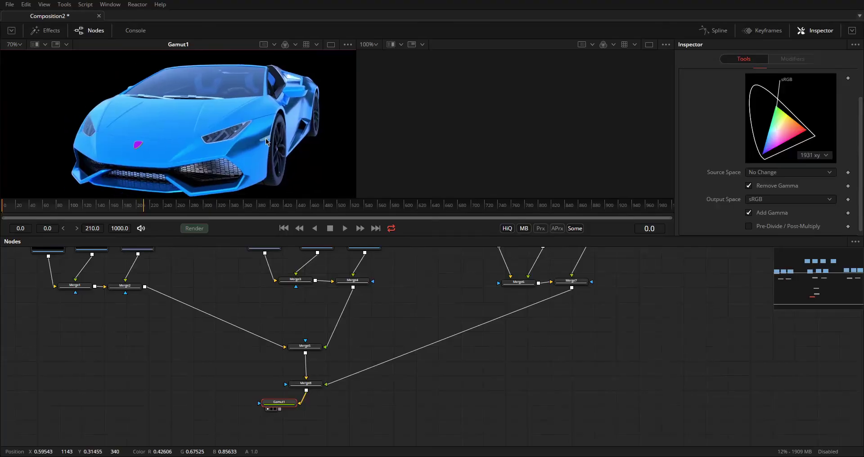
Inspect the rebuilt car up close, view the Shadow loader, and save the composition as Fusion File.
scroll(266, 139, up, 2)
scroll(406, 381, down, 3)
scroll(372, 312, up, 3)
click(280, 338)
key(1)
key(ctrl+s)
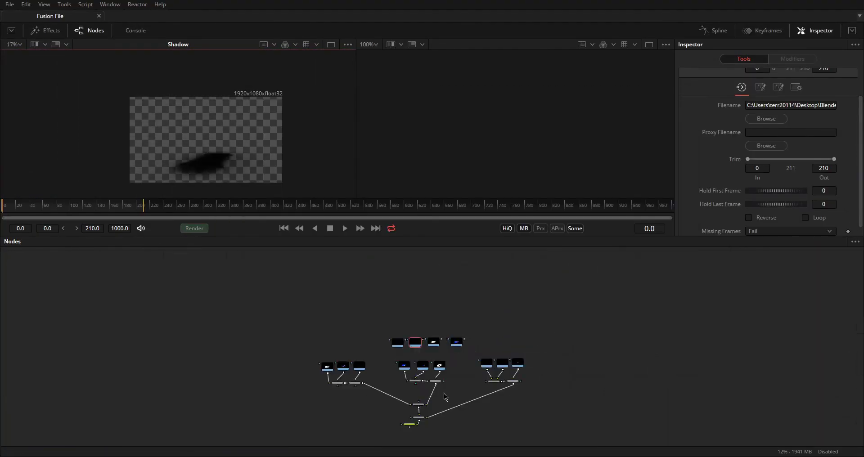
Delete the Gamut node after the final merge.
ctrl+scroll(444, 397, up, 4)
click(363, 368)
key(Delete)
drag(394, 349, 394, 346)
Add a Loader node below the merges and load backplate.jpg into it.
click(287, 382)
key(shift+space)
text(loader)
key(Return)
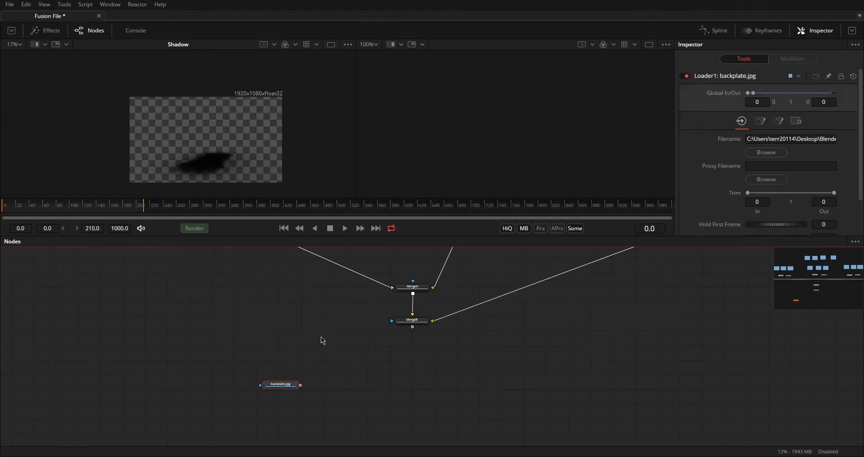
Preview the backplate loader, reposition it, and add a Background node below it to view.
key(1)
drag(281, 383, 321, 357)
click(274, 375)
key(shift+space)
text(backgr)
key(Return)
key(1)
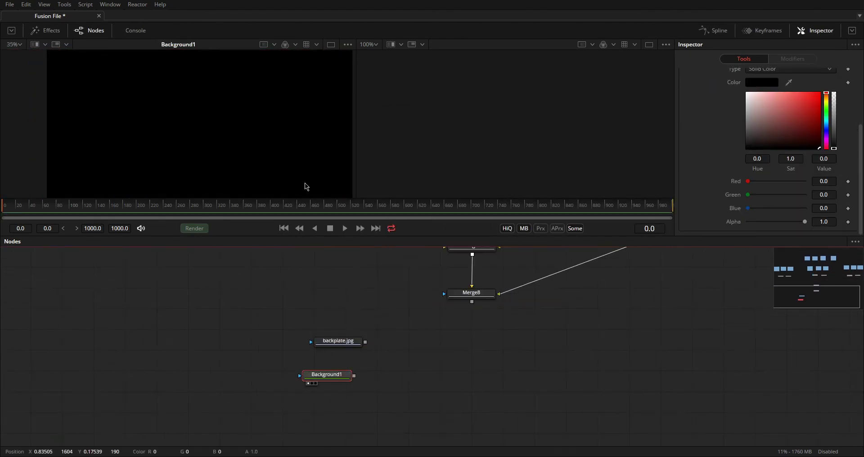
Merge the backplate loader over the Background node and view the merged result.
click(769, 120)
mouse_move(324, 325)
mouse_down()
mouse_move(344, 382)
mouse_move(392, 359)
mouse_up()
key(1)
drag(288, 324, 319, 329)
Set the size of the backplate to 1.6 in its merge over the Background node.
scroll(767, 216, down, 2)
mouse_move(805, 222)
mouse_down()
mouse_move(773, 221)
mouse_move(805, 221)
mouse_up()
scroll(788, 161, up, 2)
drag(776, 137, 781, 137)
ctrl+scroll(287, 131, up, 7)
click(827, 137)
key(BackSpace)
key(BackSpace)
text(6)
key(Tab)
ctrl+scroll(335, 285, down, 3)
Collect the backplate loader, Background node and their merge into a group called backplate.
drag(279, 293, 416, 372)
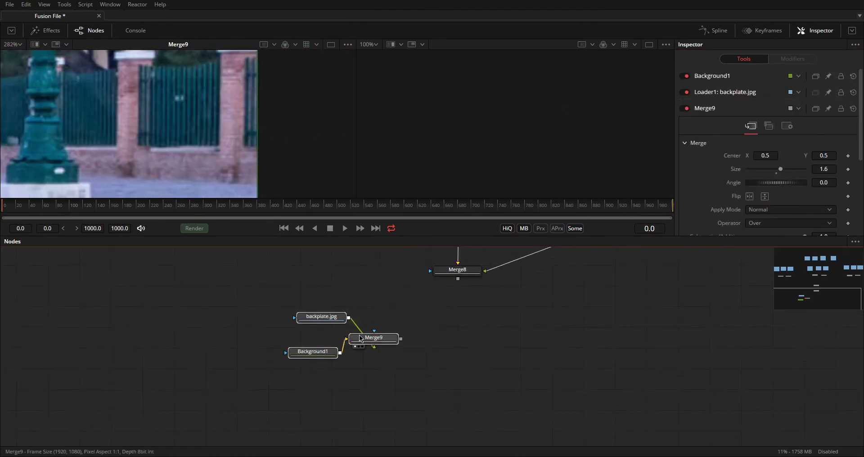
key(ctrl+g)
right_click(351, 311)
click(484, 191)
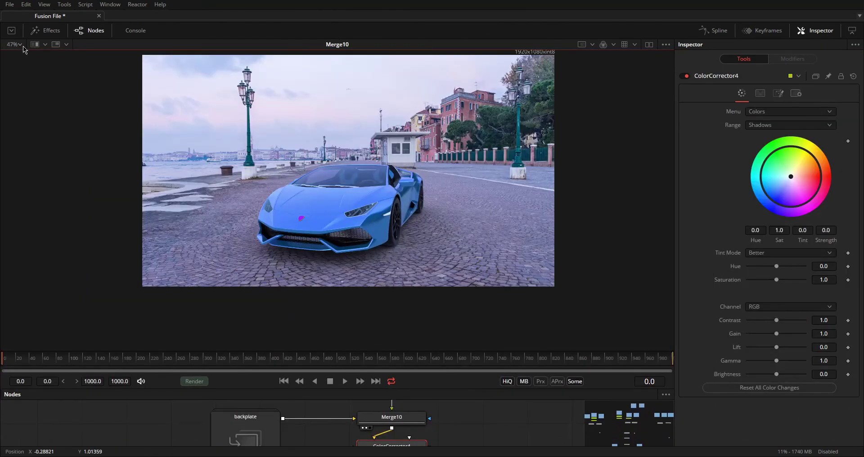
Add a Color Curves node after ColorCorrector4, place it beside the corrector, and view its output.
click(20, 44)
click(22, 55)
ctrl+scroll(455, 432, down, 2)
key(shift+space)
text(ccv)
key(Return)
ctrl+scroll(445, 430, up, 1)
click(388, 422)
middle_drag(427, 437, 407, 435)
drag(364, 442, 426, 420)
key(2)
Shift the shadow tint on the color wheel of ColorCorrector4.
click(363, 420)
drag(792, 177, 775, 184)
ctrl+scroll(656, 196, down, 2)
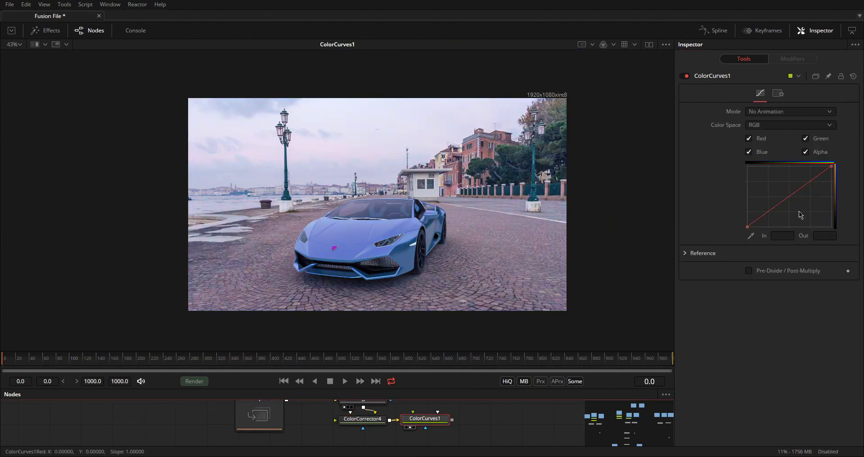
Raise the upper part of the RGB curve in the Color Curves node to brighten the composite.
drag(801, 213, 802, 188)
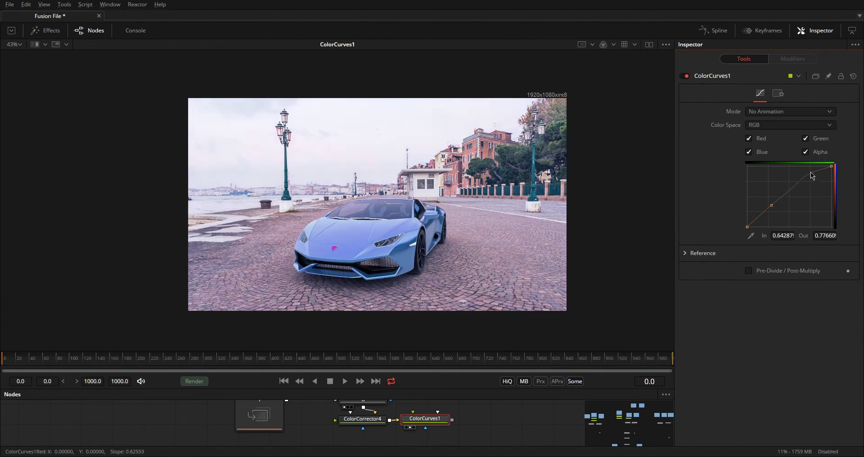